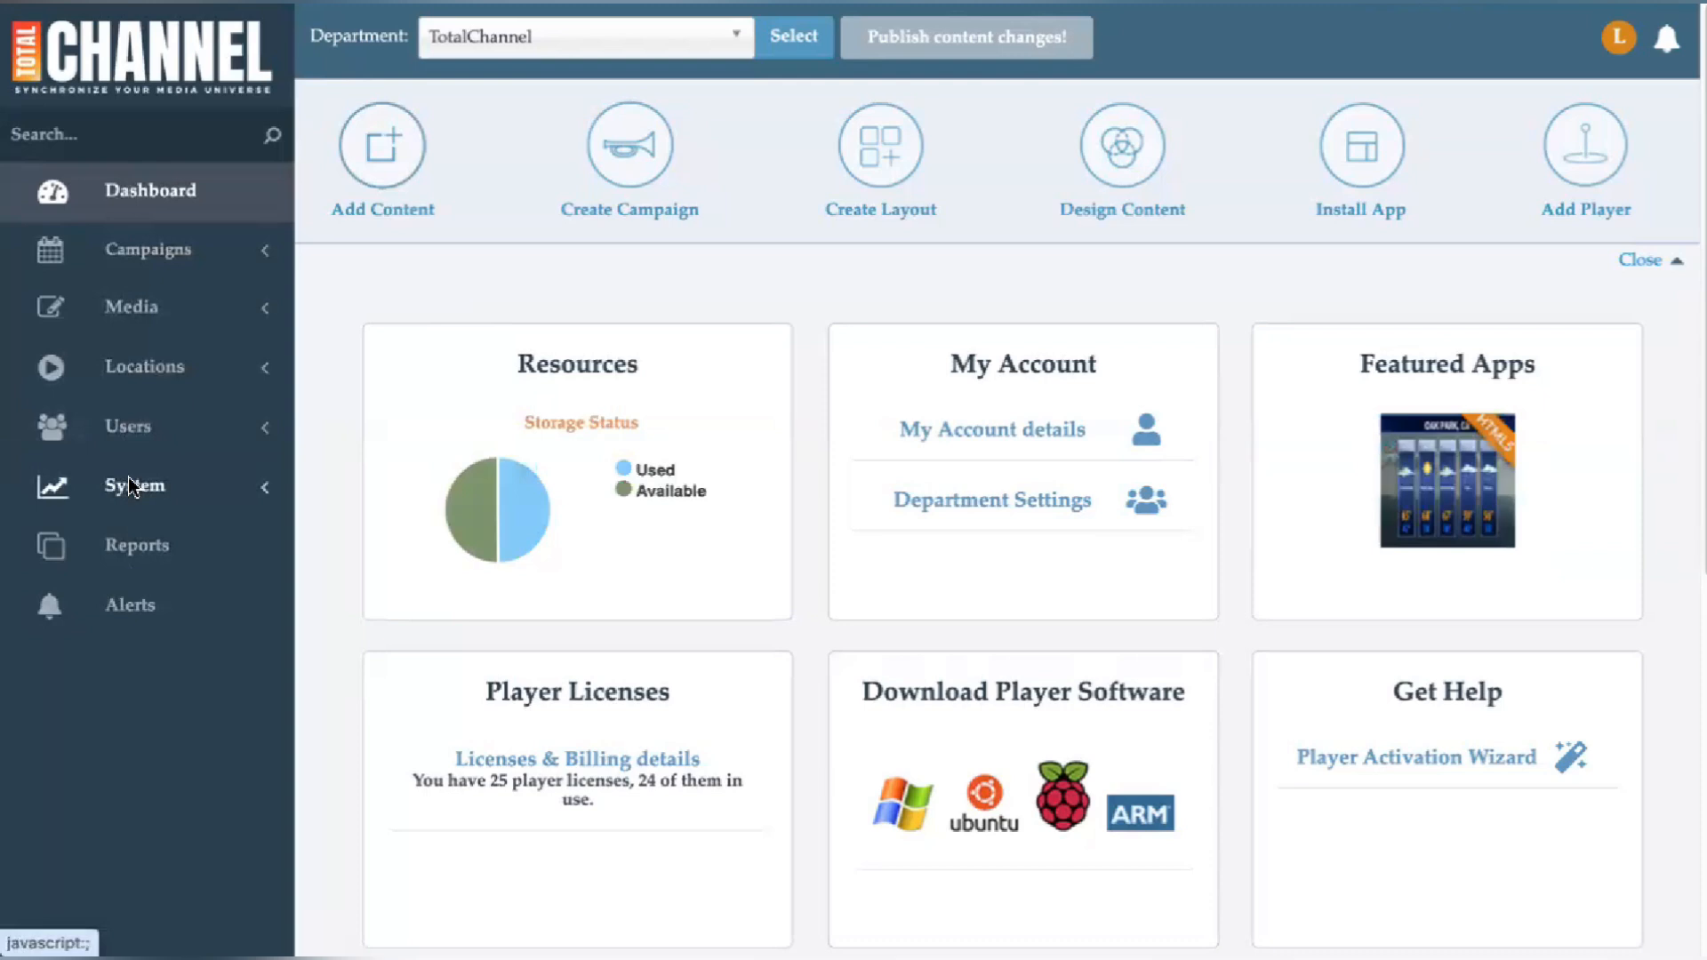
- Open Content Affiliates, start a new affiliate, and review the form's fields and affiliate type options
{"action": "left_click", "coordinate": [128, 480]}
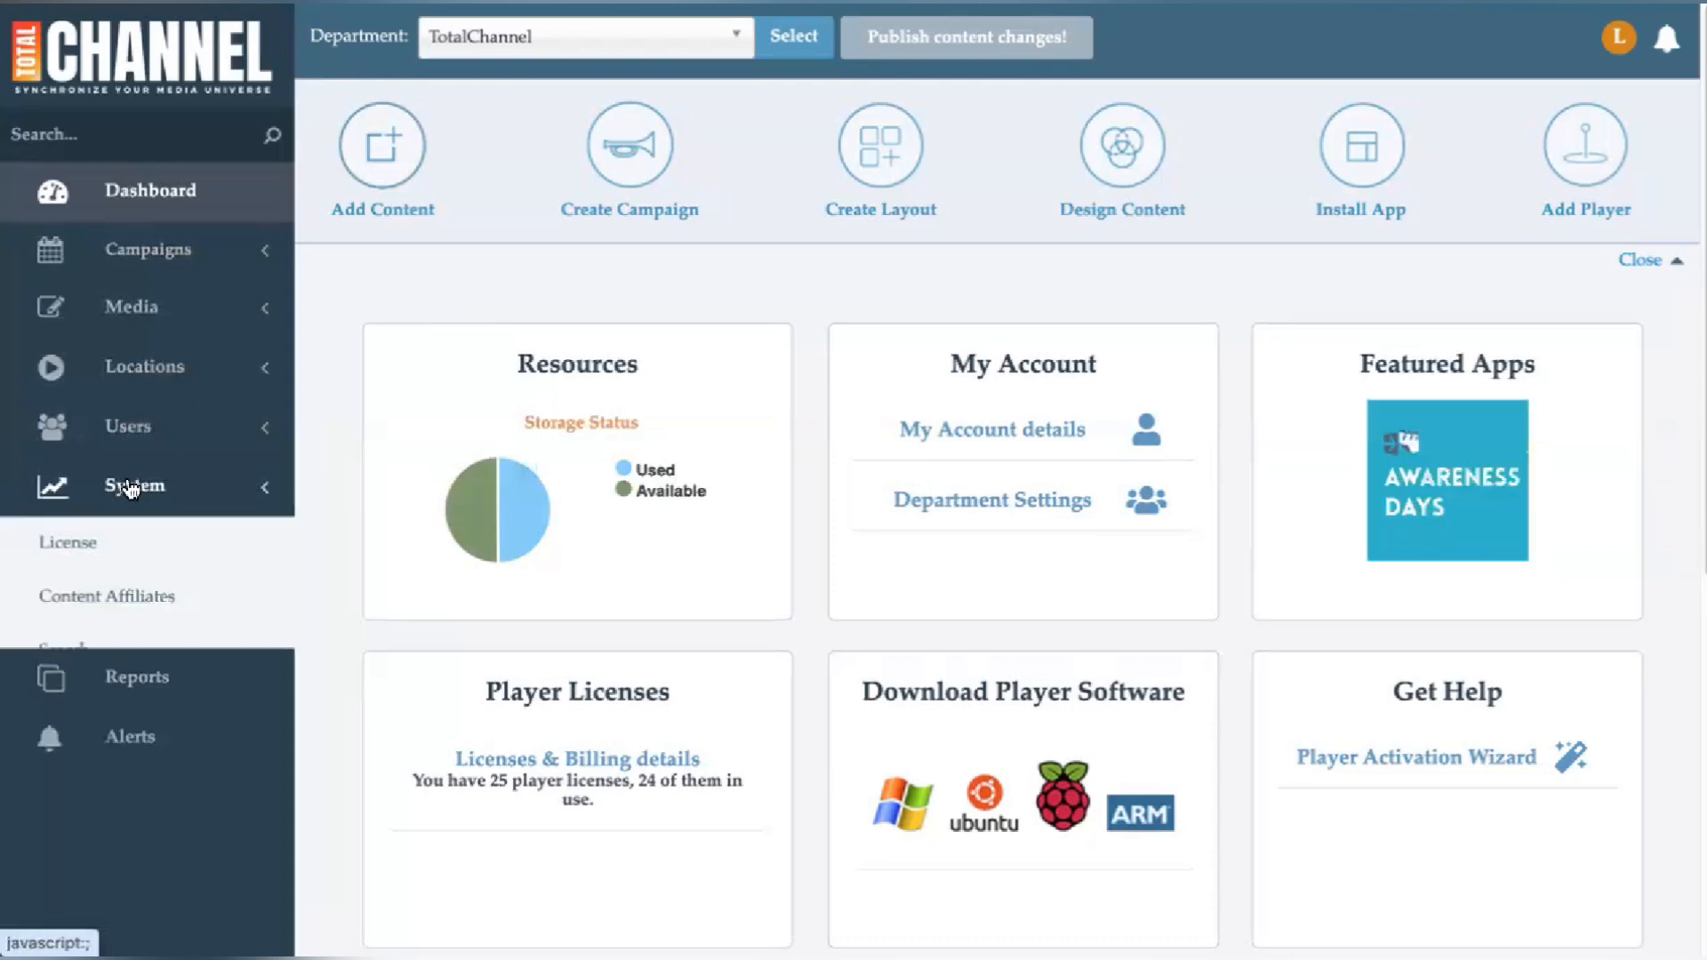
{"action": "left_click", "coordinate": [123, 604]}
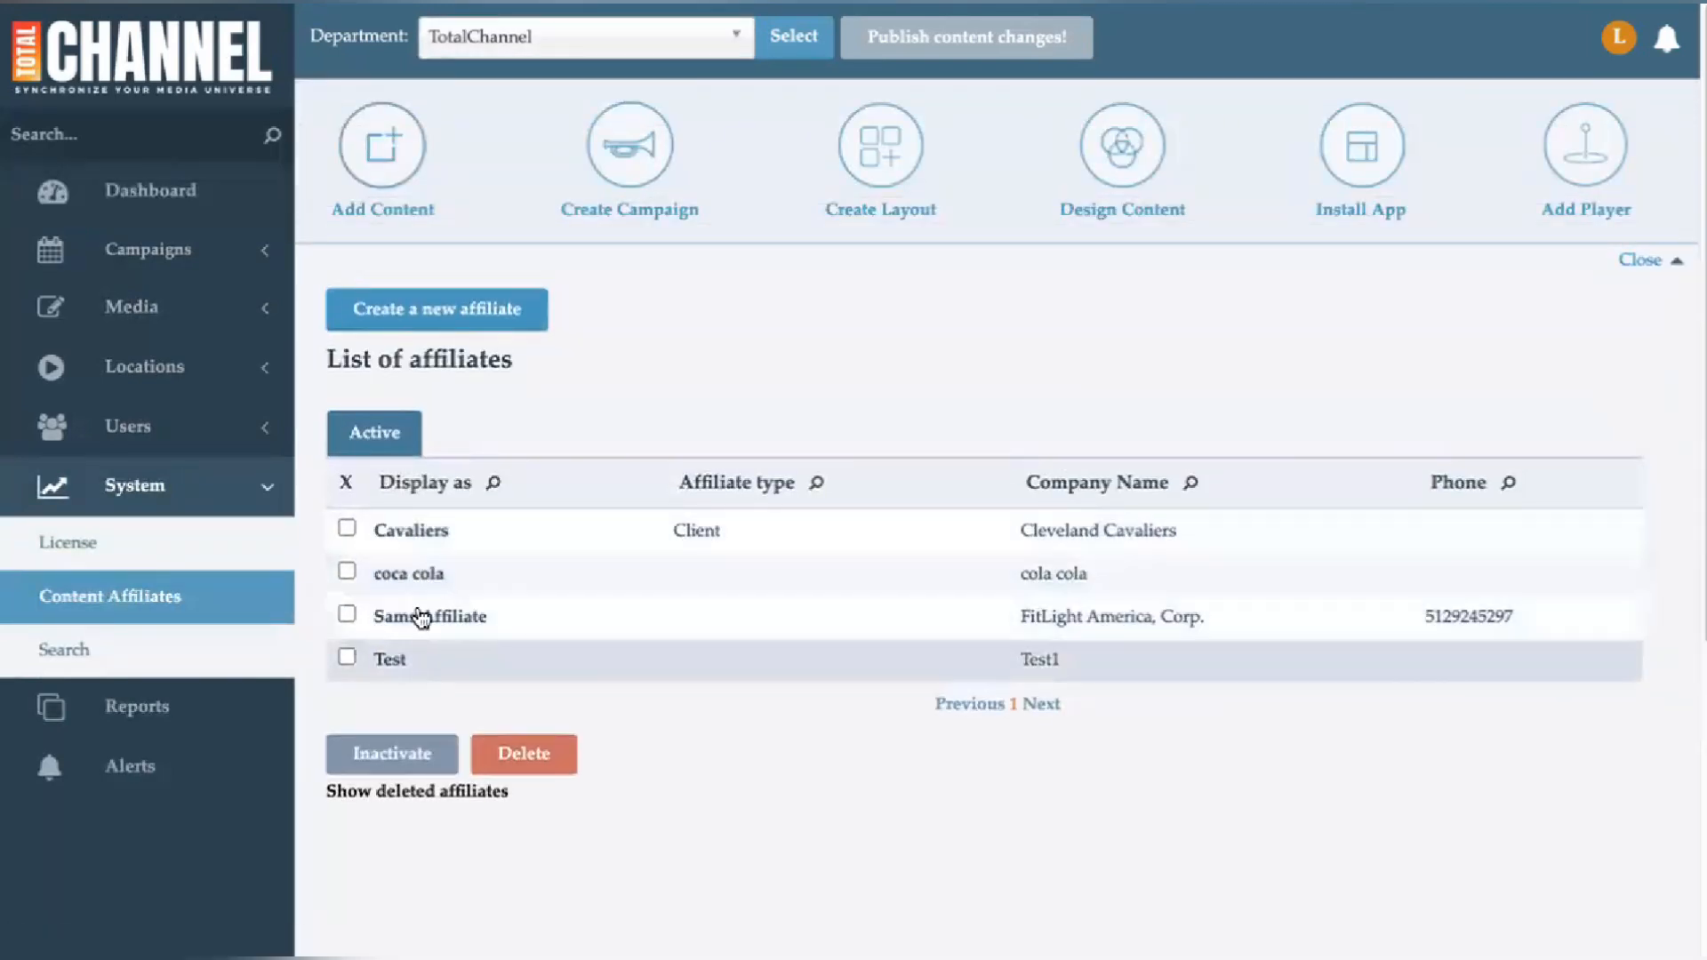
{"action": "left_click", "coordinate": [450, 320]}
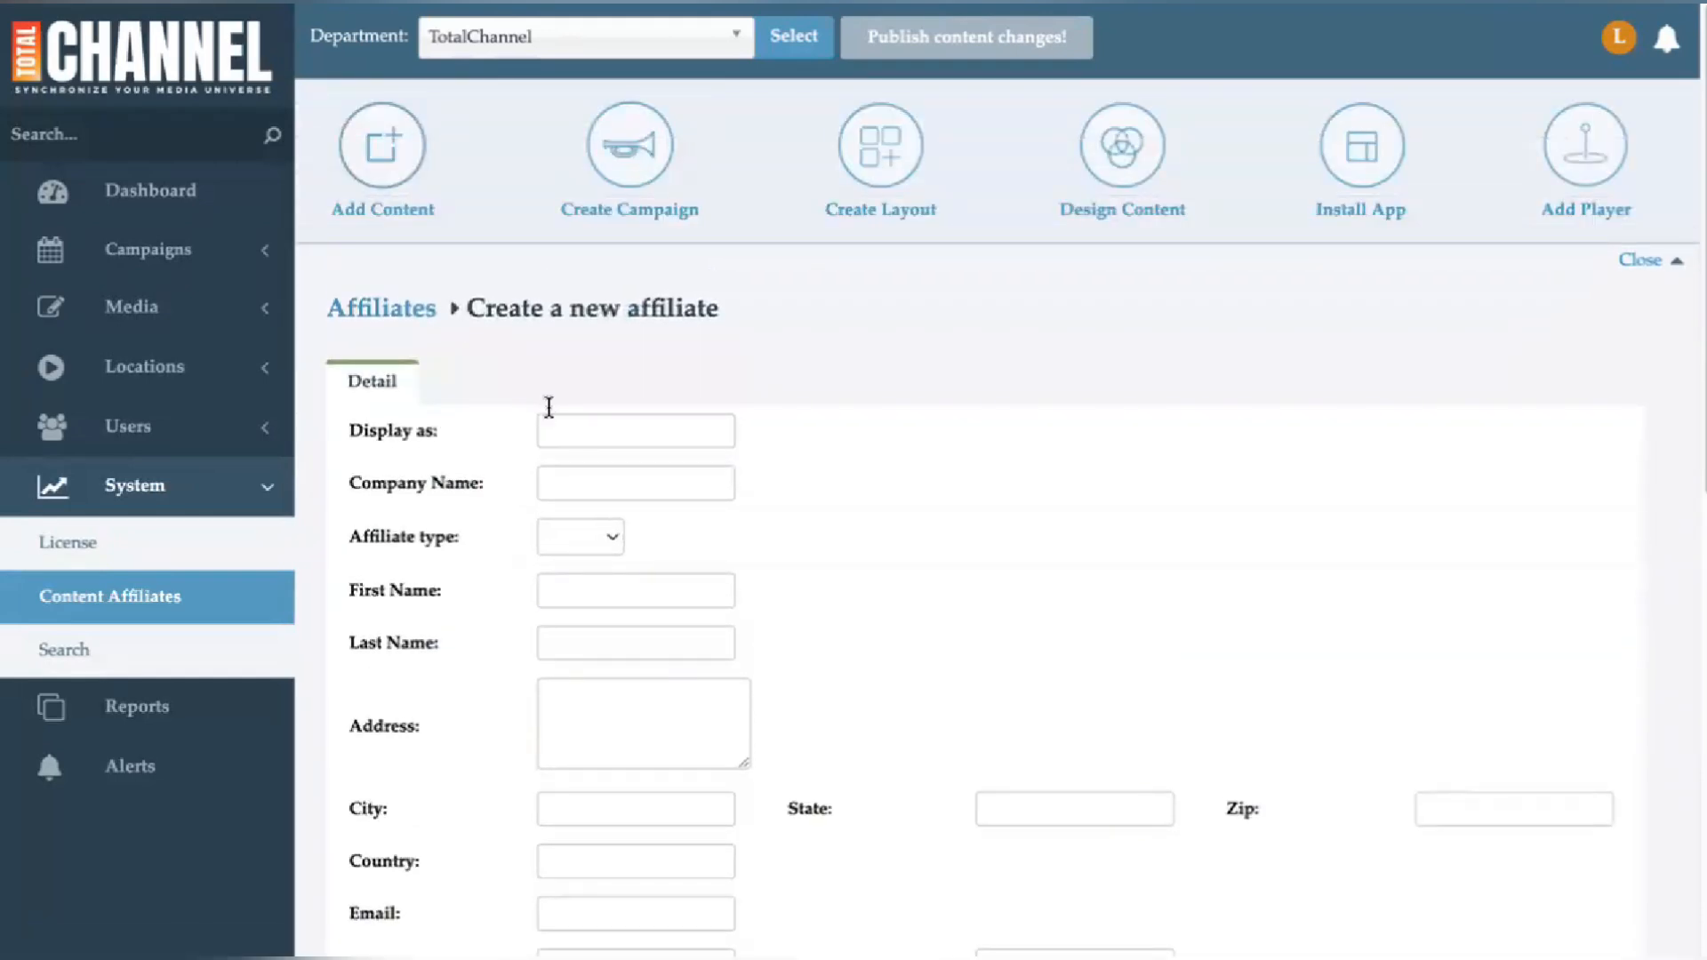
{"action": "left_click", "coordinate": [575, 441]}
{"action": "scroll", "coordinate": [556, 391], "scroll_direction": "down", "scroll_amount": 1}
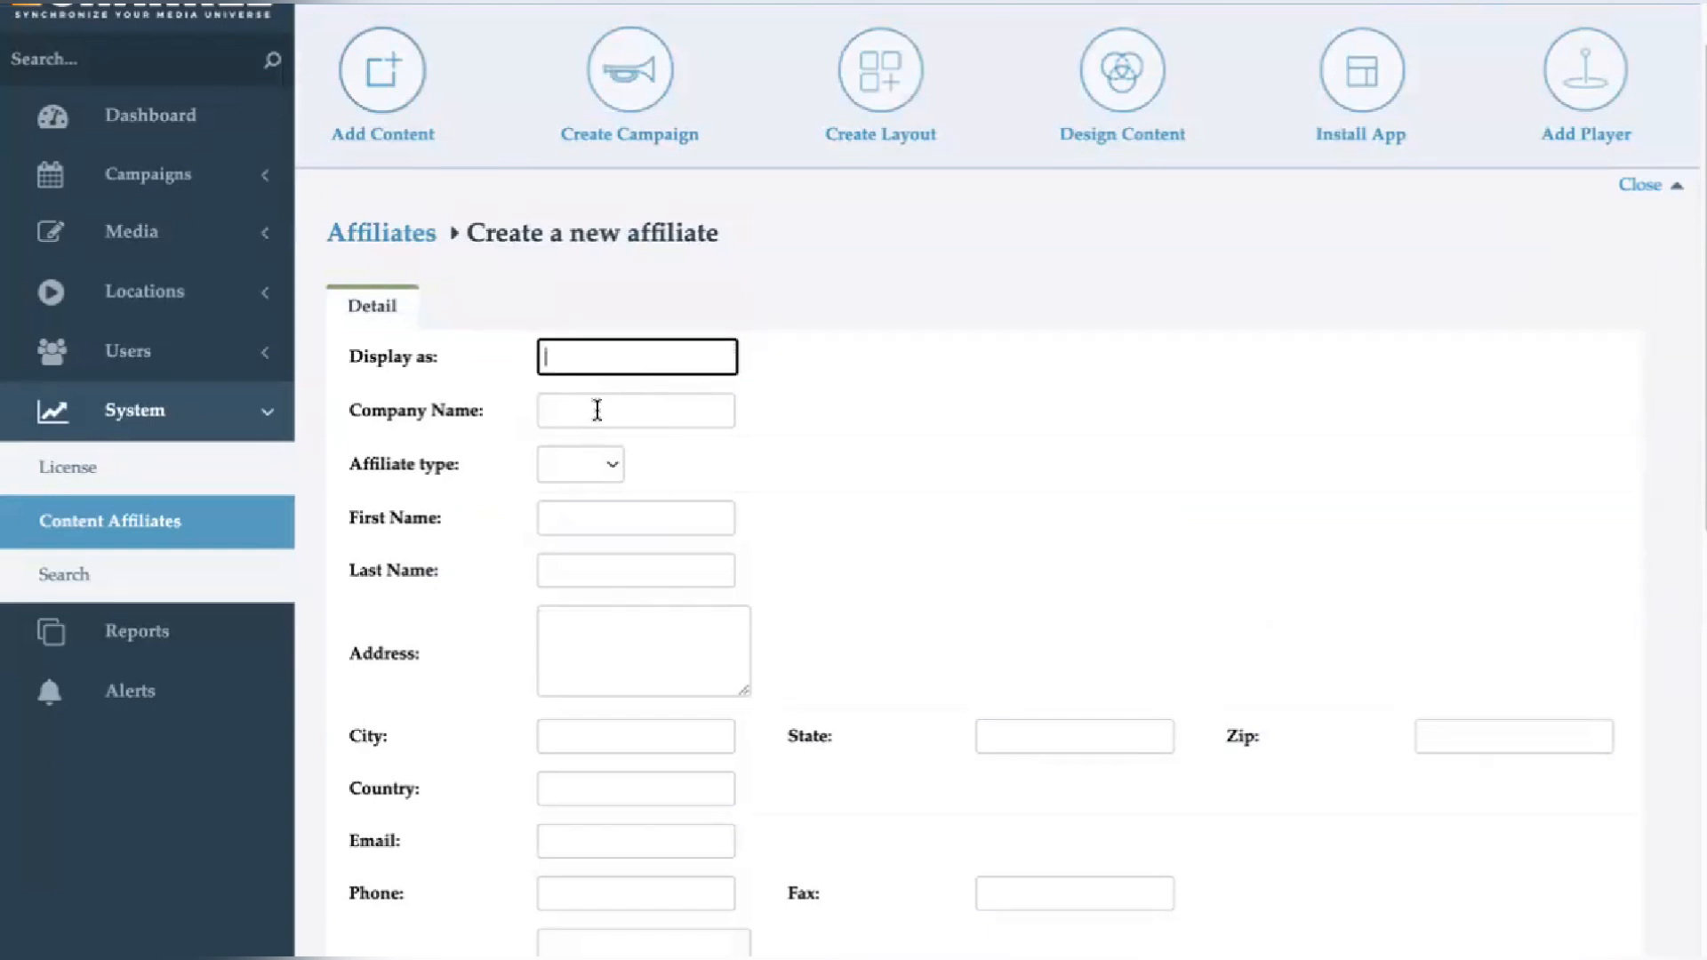
{"action": "left_click", "coordinate": [610, 468]}
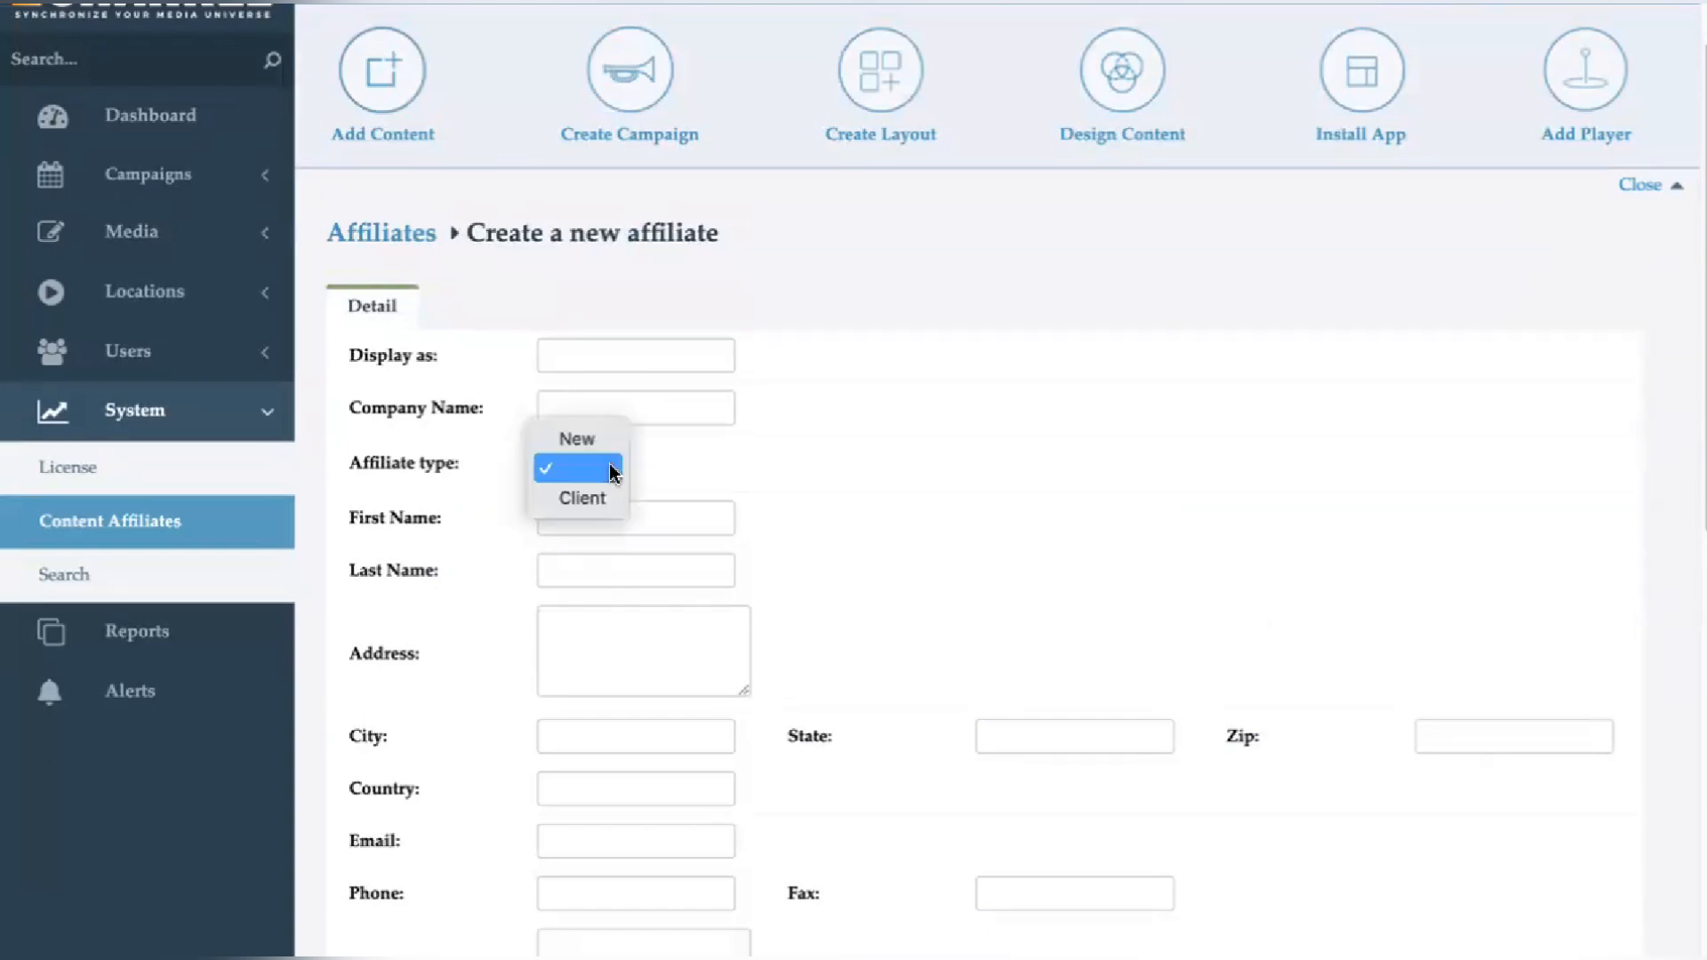
{"action": "left_click", "coordinate": [744, 457]}
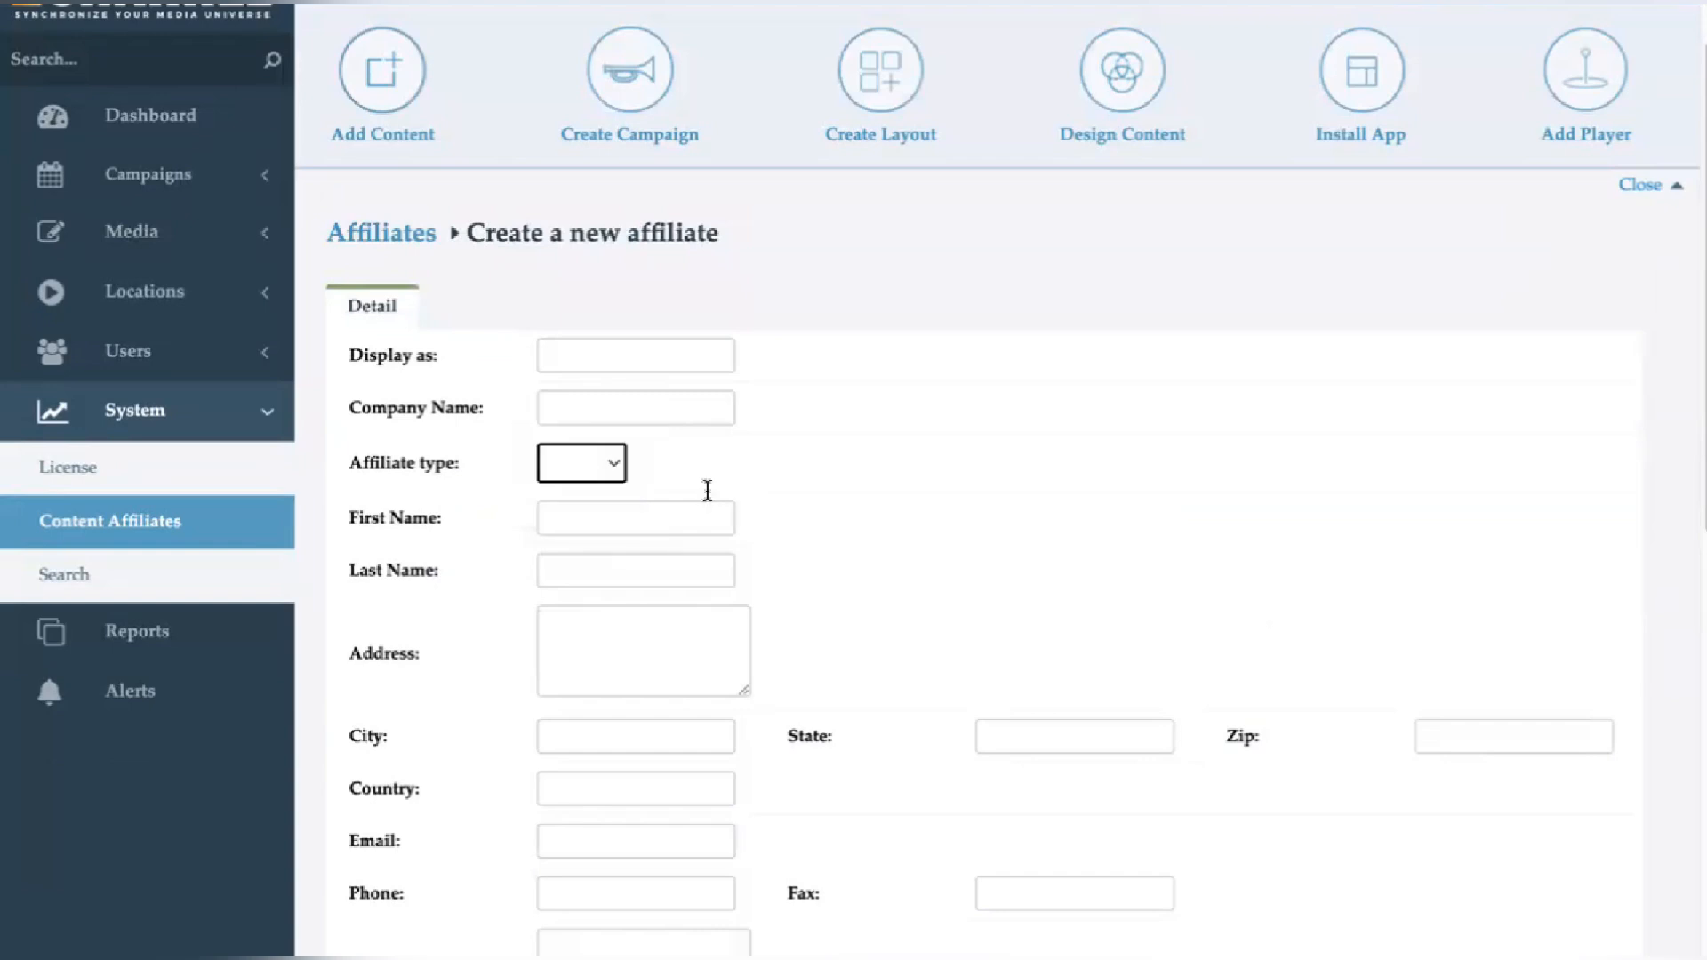
{"action": "scroll", "coordinate": [686, 502], "scroll_direction": "down", "scroll_amount": 3}
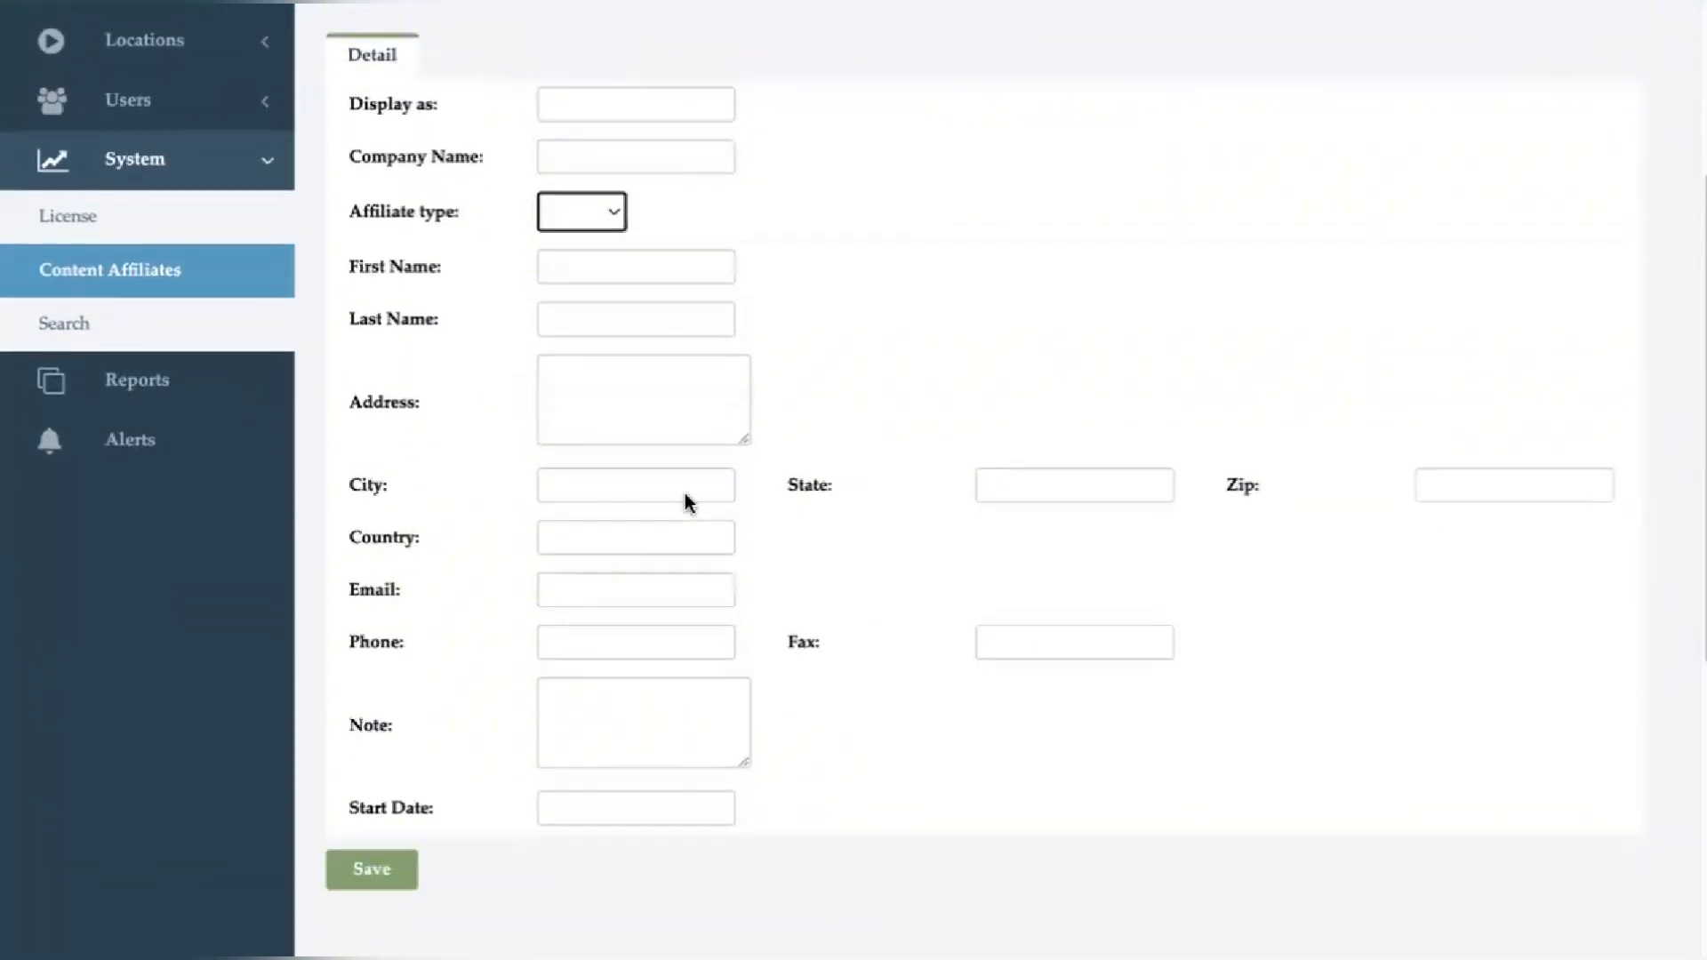
{"action": "scroll", "coordinate": [688, 498], "scroll_direction": "down", "scroll_amount": 2}
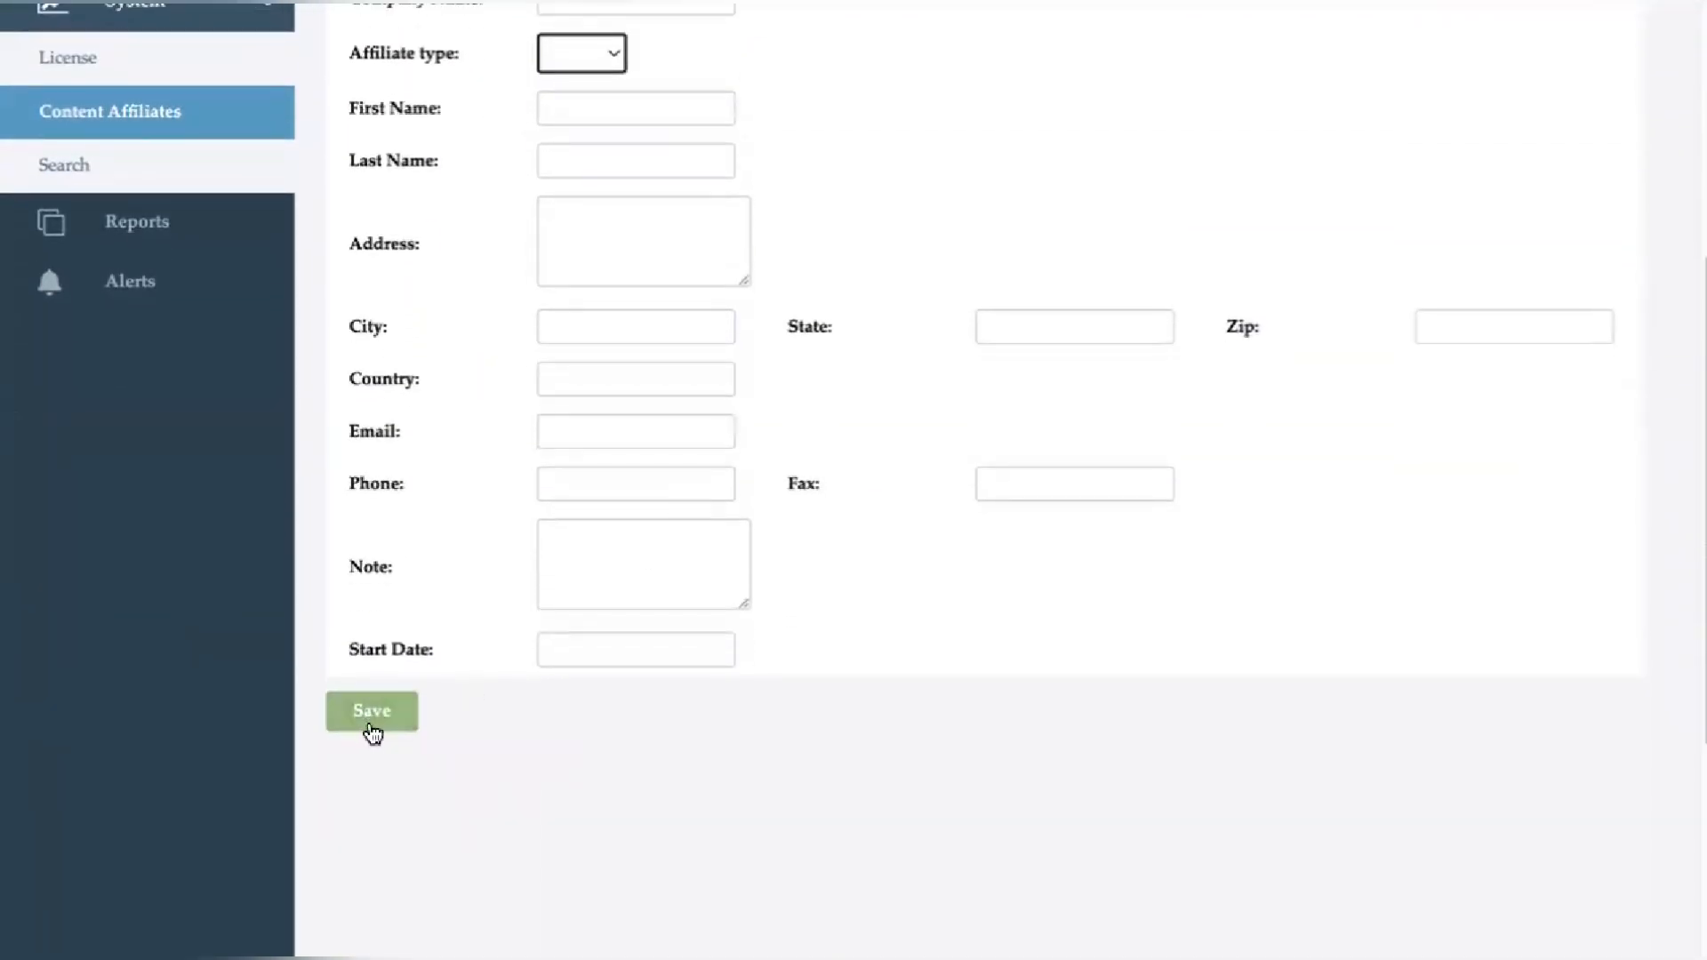
{"action": "scroll", "coordinate": [183, 575], "scroll_direction": "up", "scroll_amount": 3}
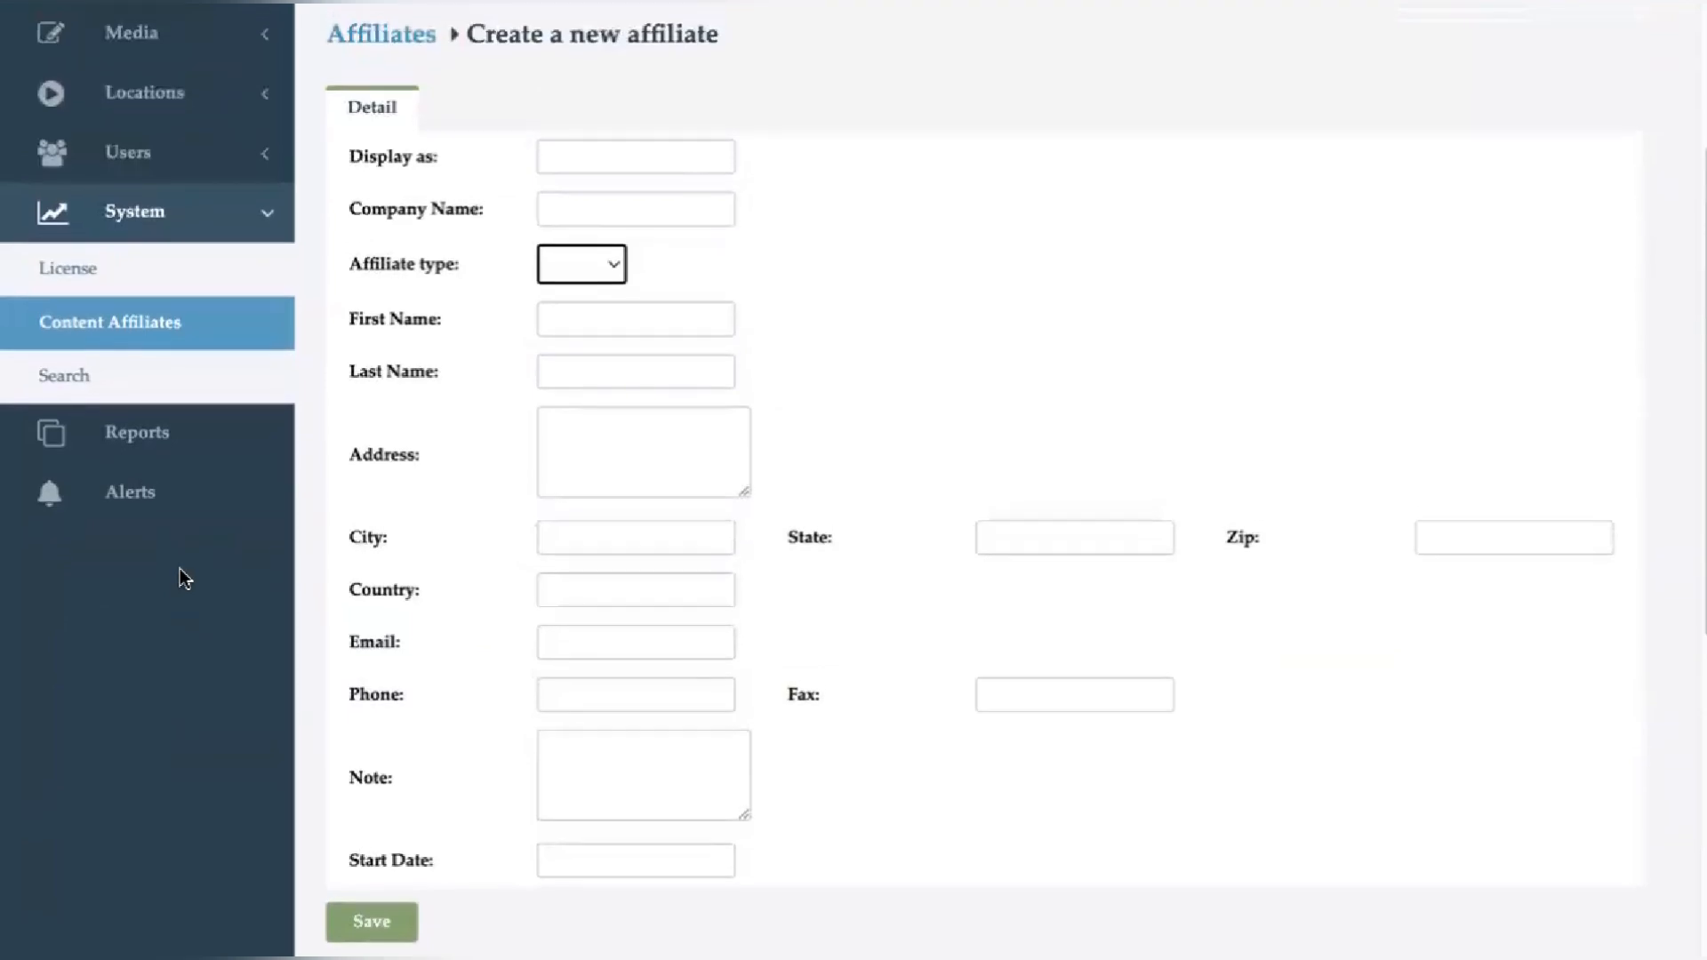
- Start creating a new report and select coca cola as its affiliate
{"action": "left_click", "coordinate": [146, 438]}
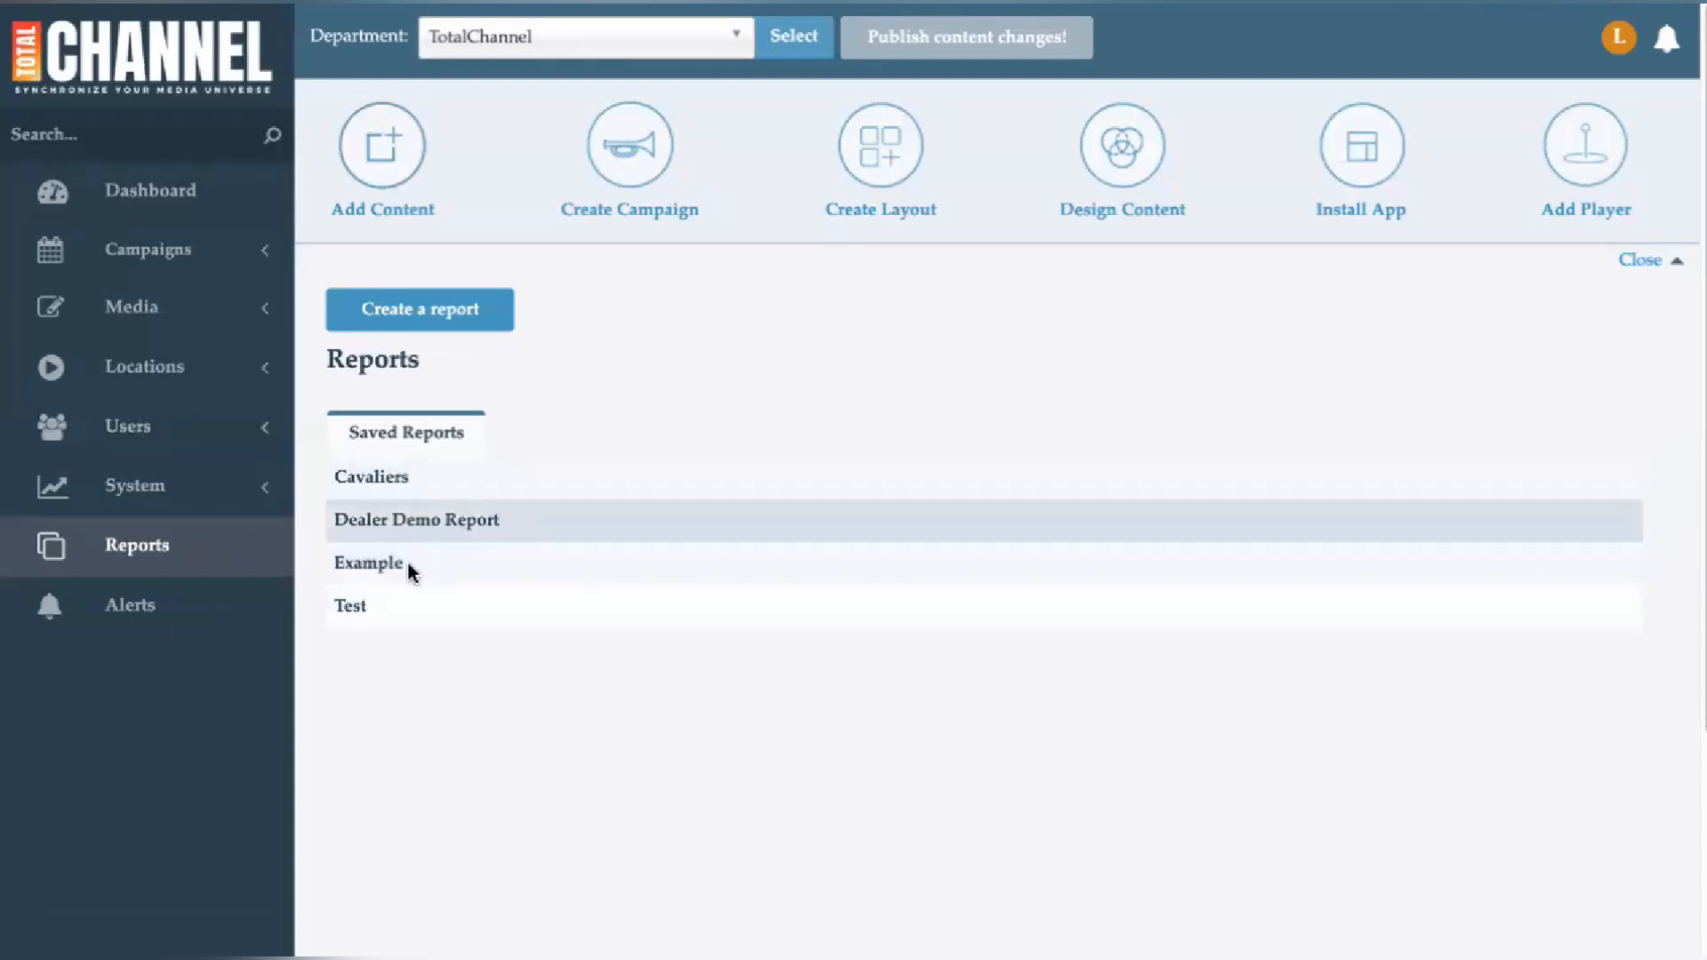
{"action": "left_click", "coordinate": [445, 321]}
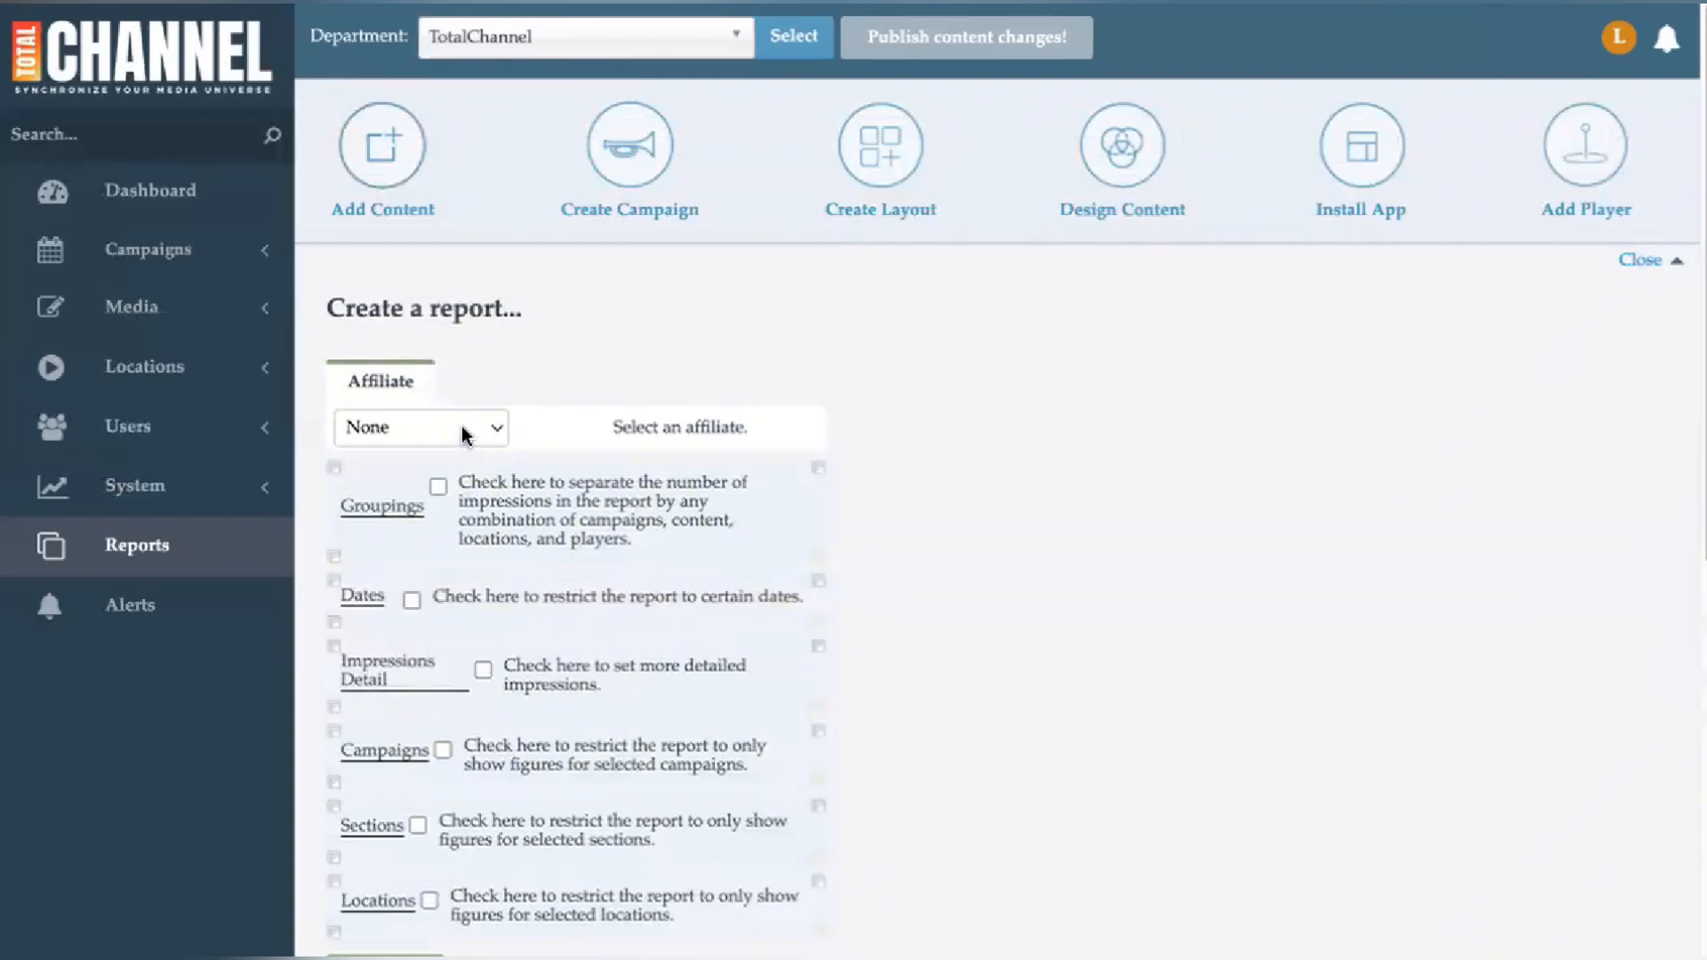
{"action": "left_click", "coordinate": [463, 434]}
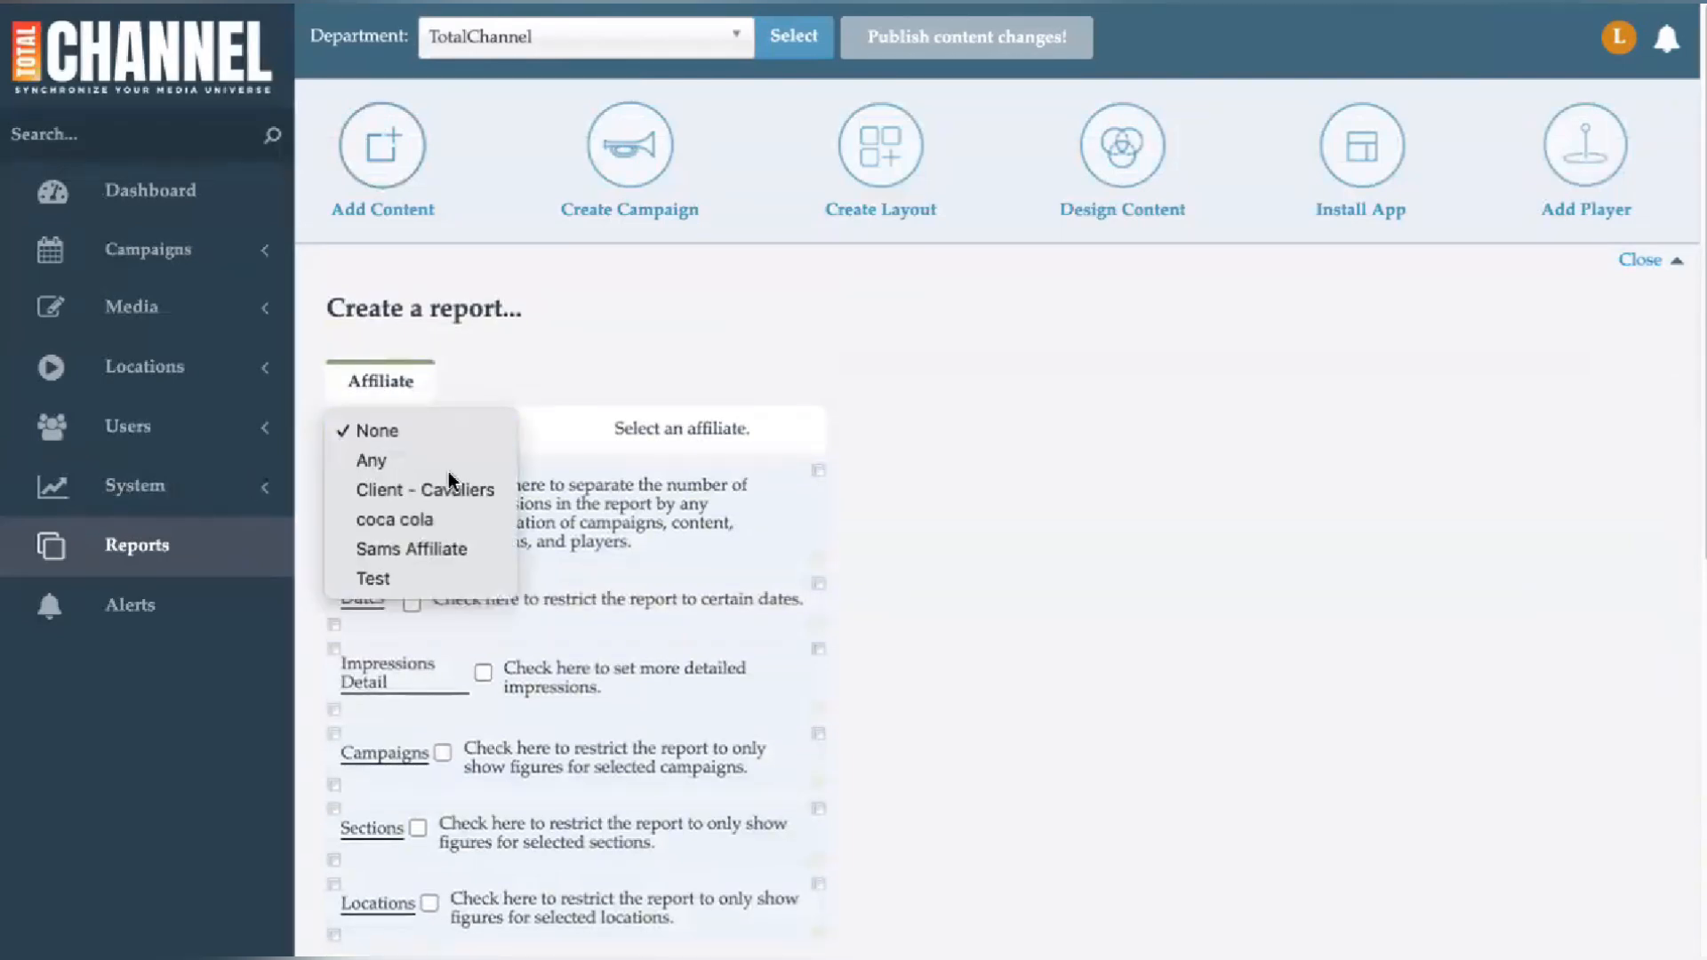
{"action": "left_click", "coordinate": [438, 522]}
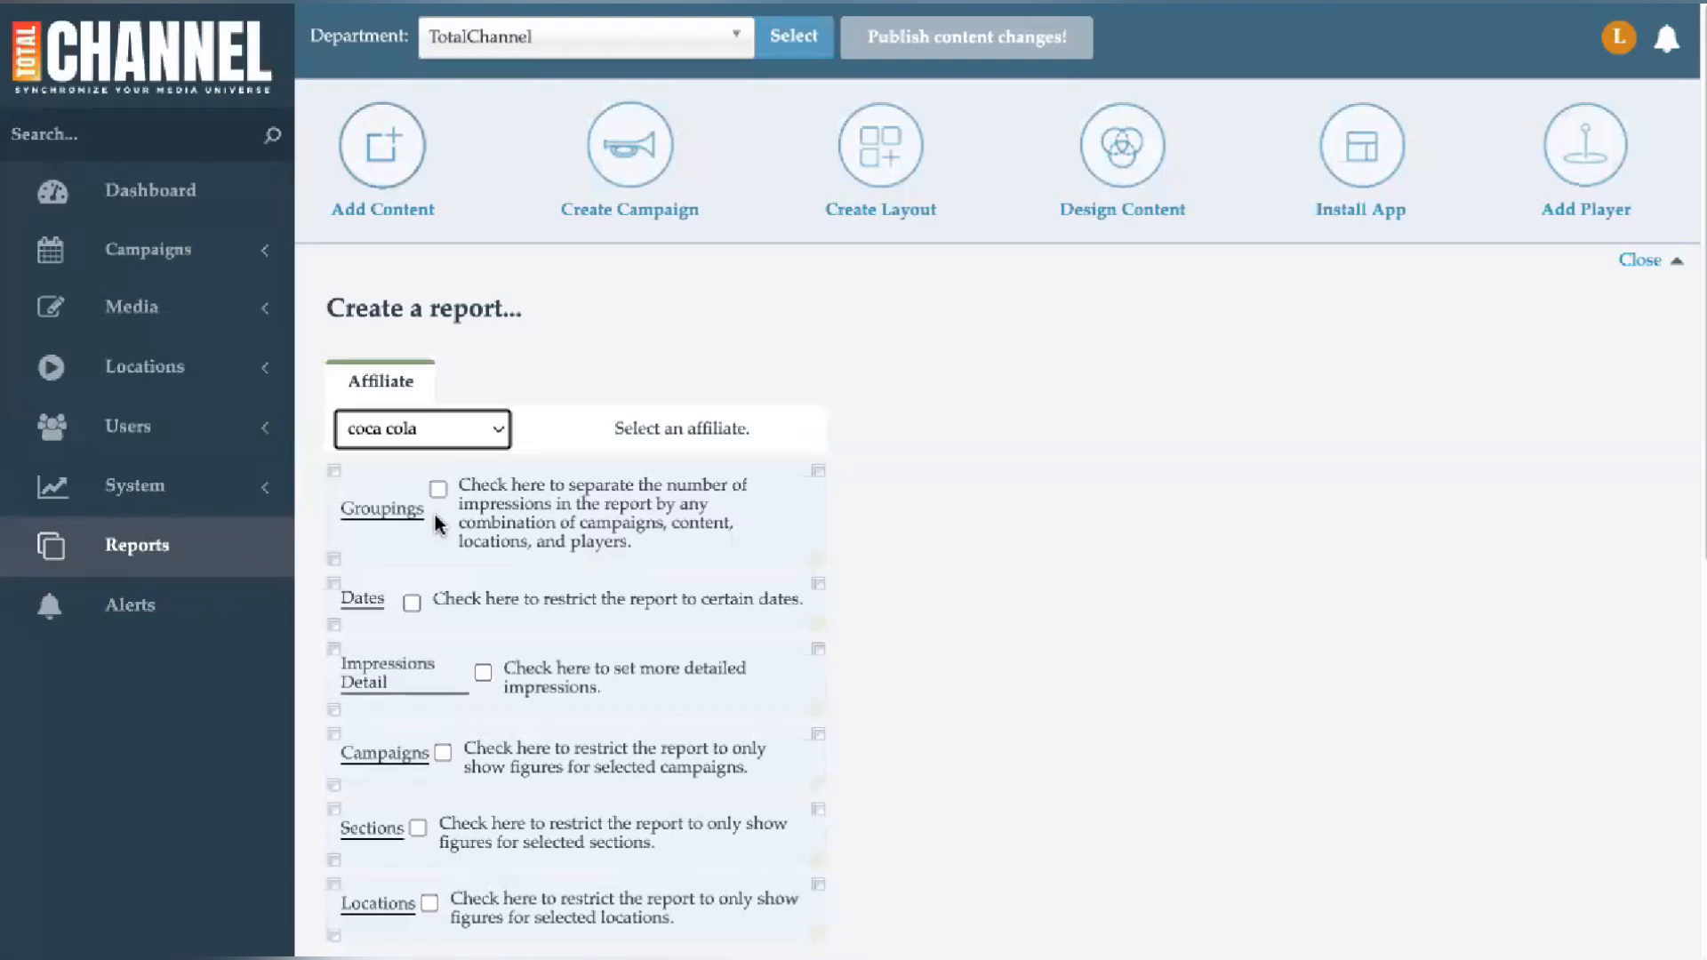
- Enable Groupings and group the report by Locations
{"action": "left_click", "coordinate": [438, 488]}
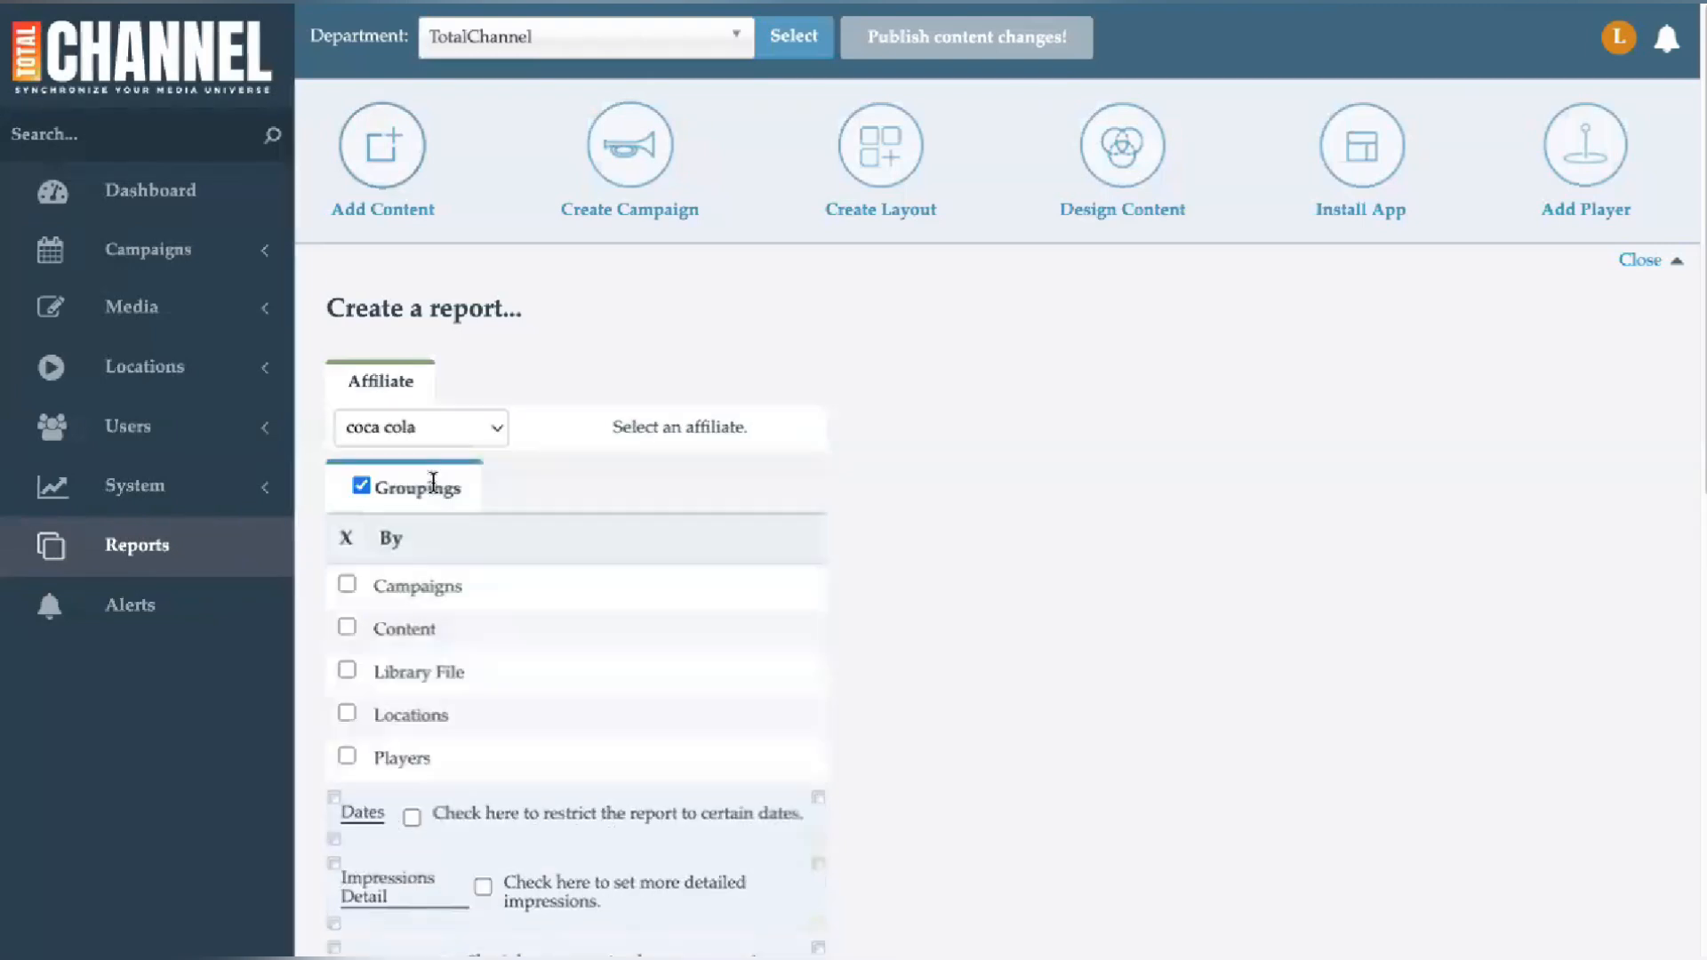
{"action": "left_click", "coordinate": [345, 706]}
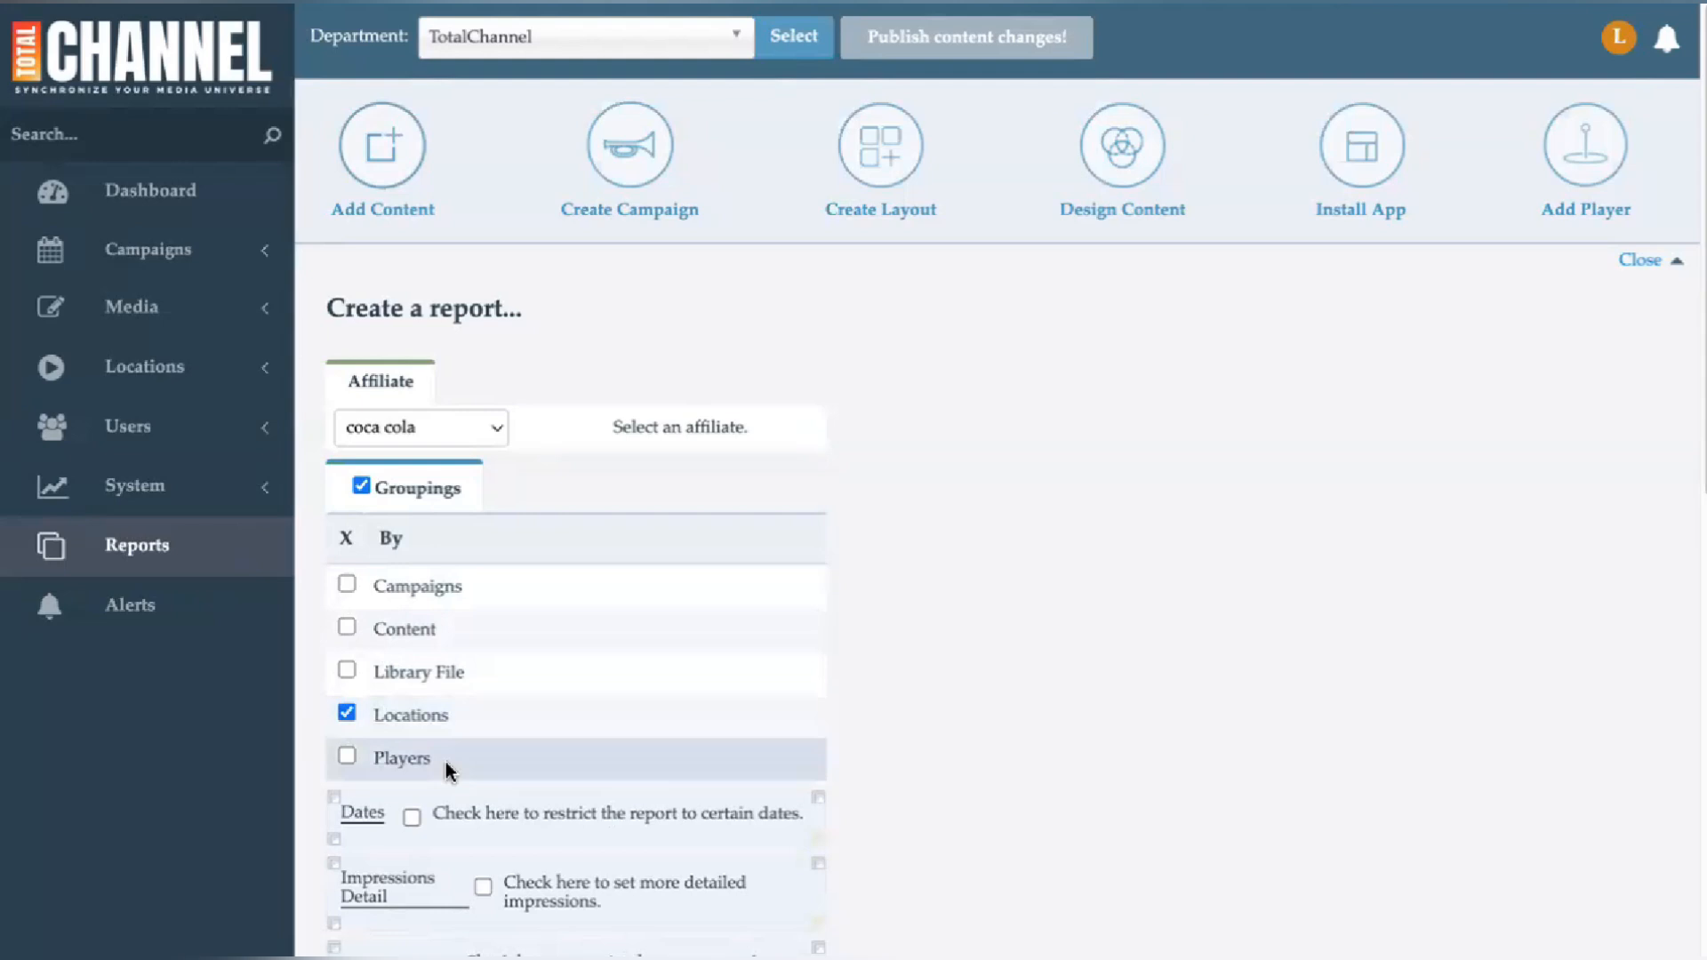
- Enable the Dates restriction and choose This month
{"action": "scroll", "coordinate": [445, 761], "scroll_direction": "down", "scroll_amount": 2}
{"action": "left_click", "coordinate": [412, 681]}
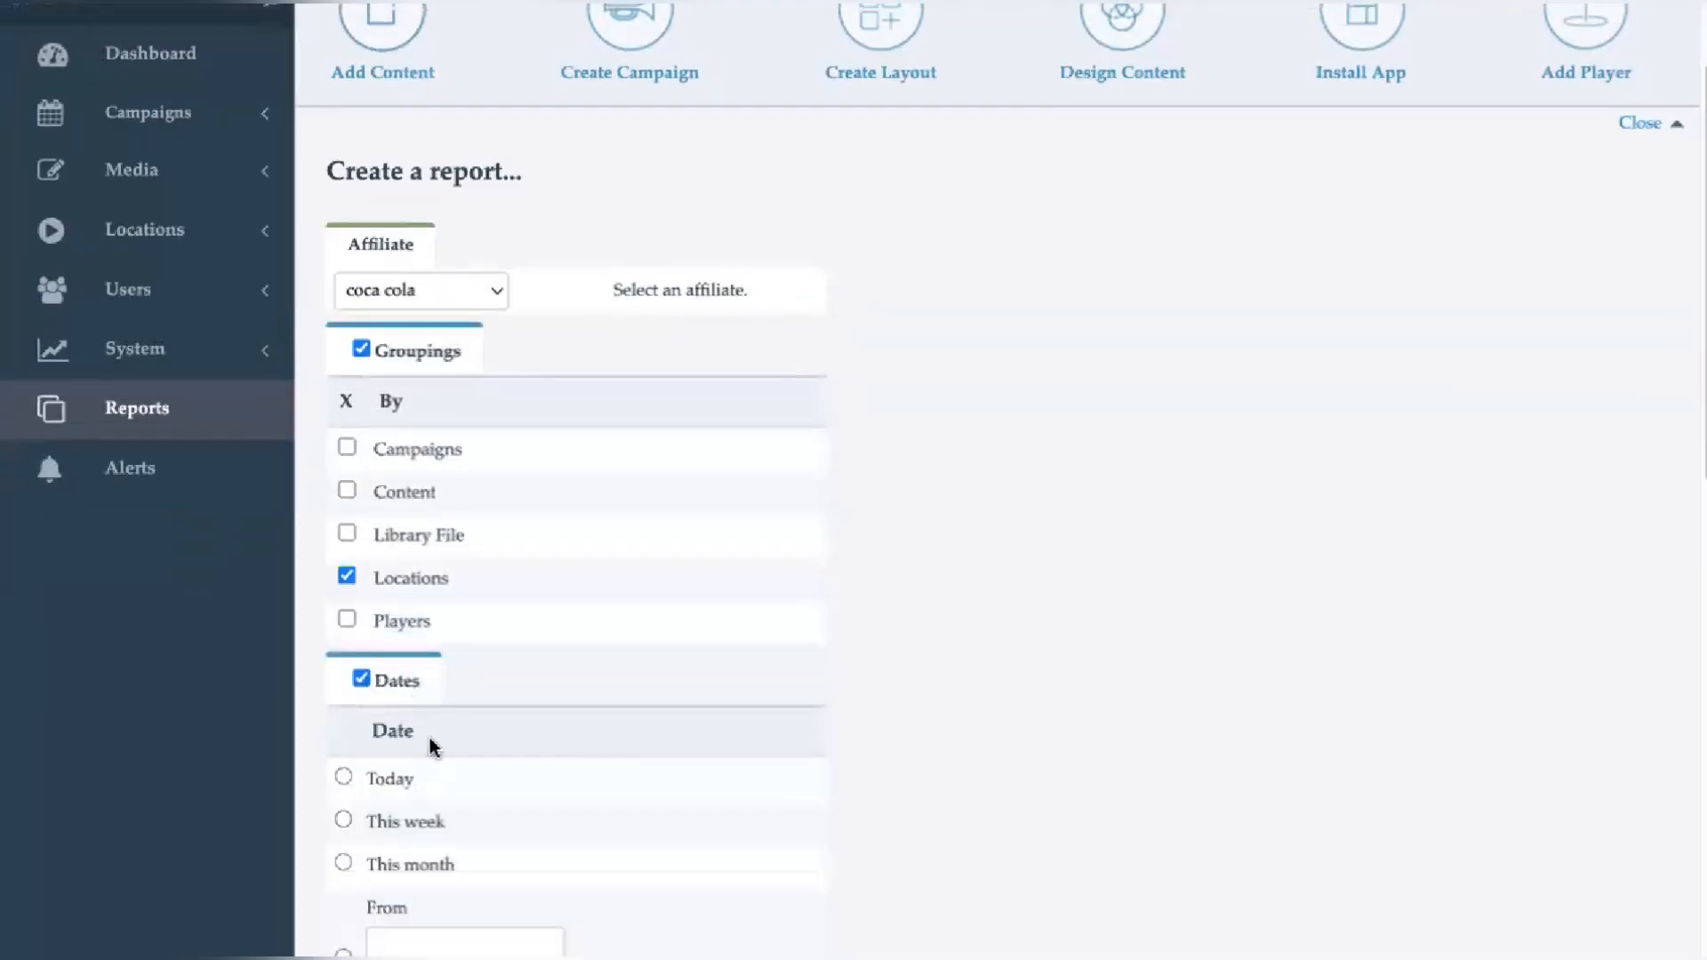
{"action": "scroll", "coordinate": [430, 739], "scroll_direction": "down", "scroll_amount": 2}
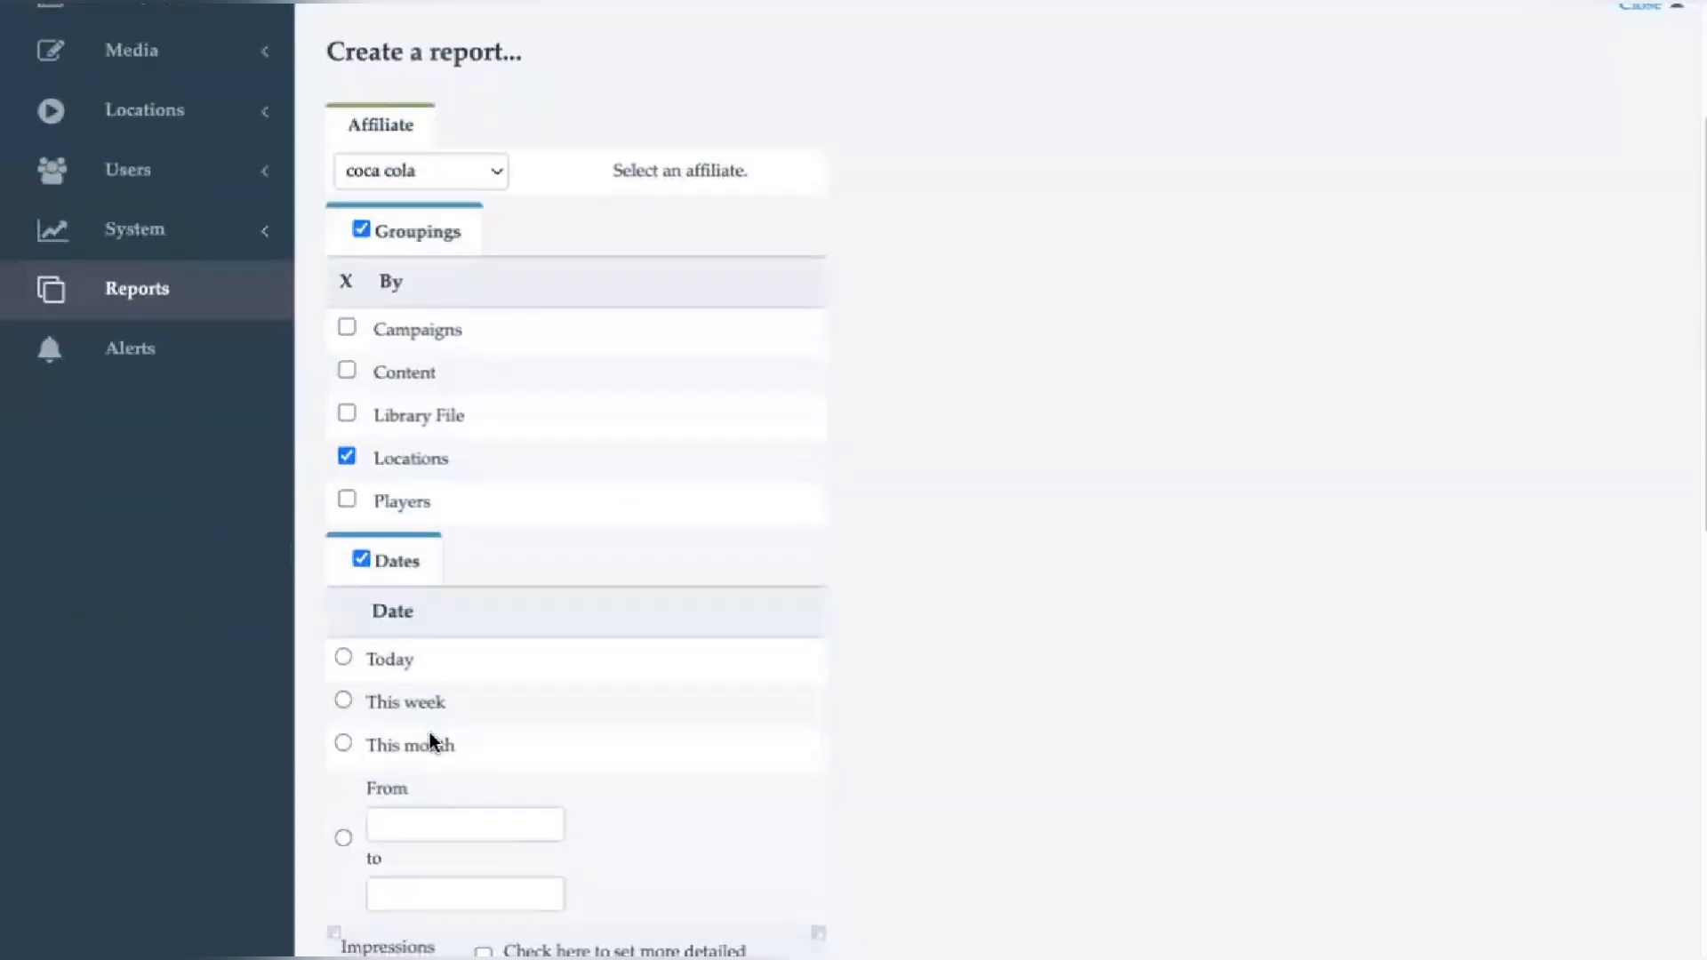
{"action": "left_click", "coordinate": [343, 745]}
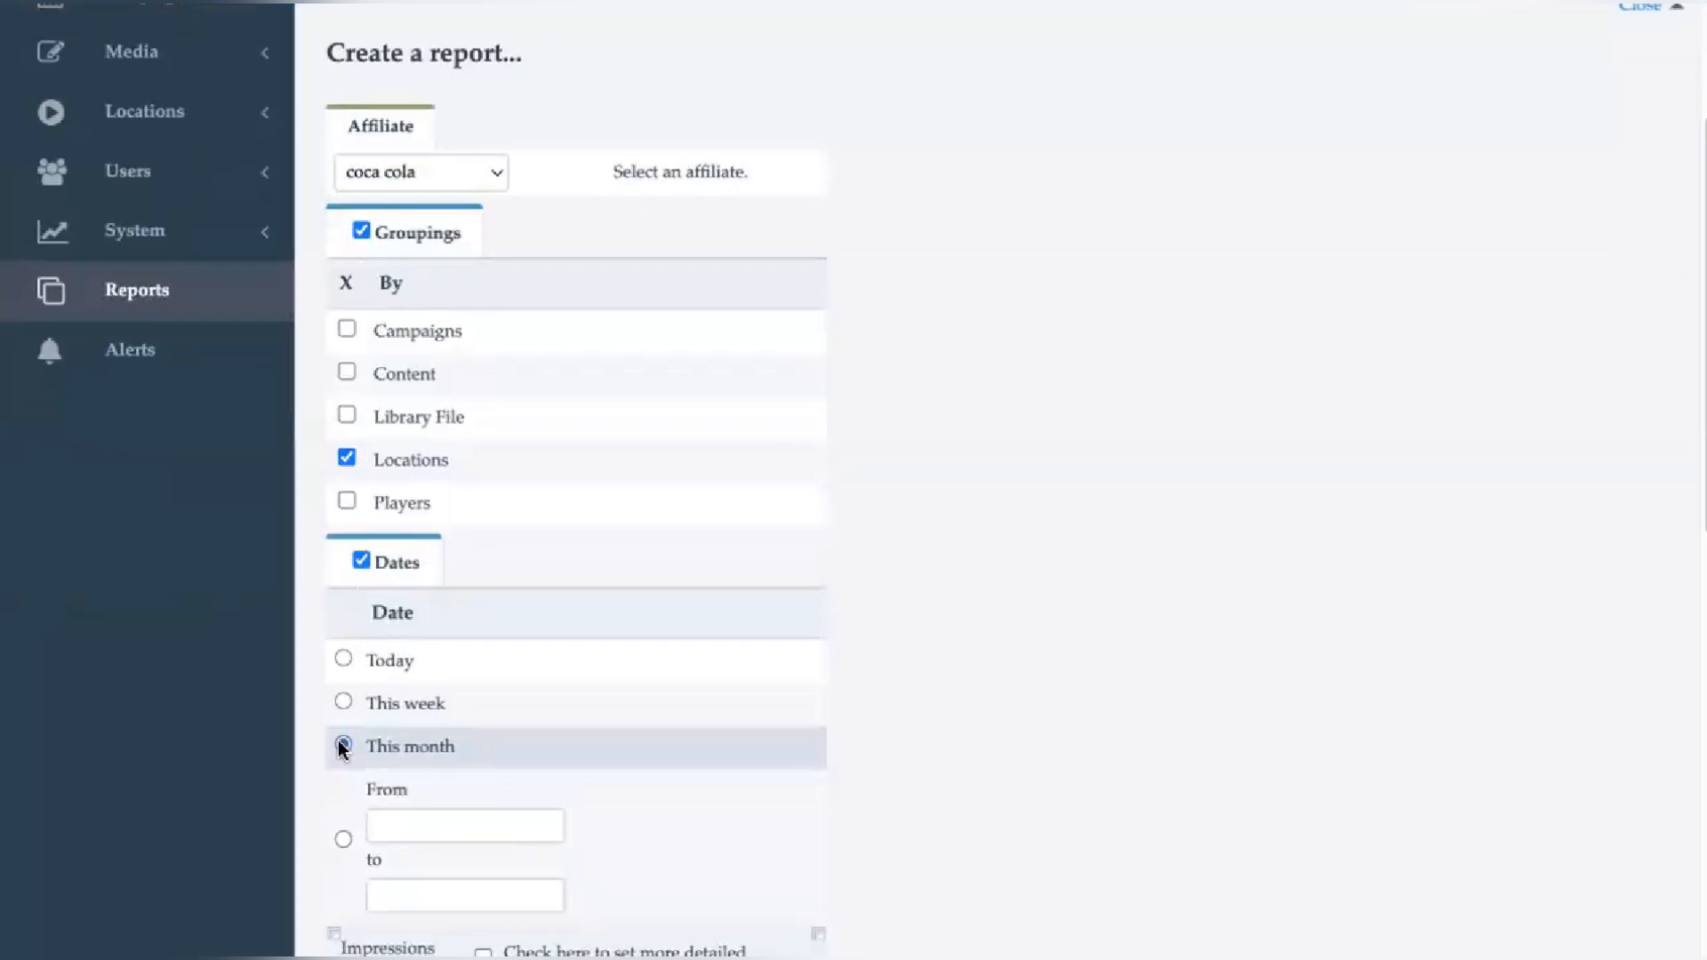
- Enable Impressions Detail for the report
{"action": "scroll", "coordinate": [470, 755], "scroll_direction": "down", "scroll_amount": 1}
{"action": "scroll", "coordinate": [469, 756], "scroll_direction": "down", "scroll_amount": 3}
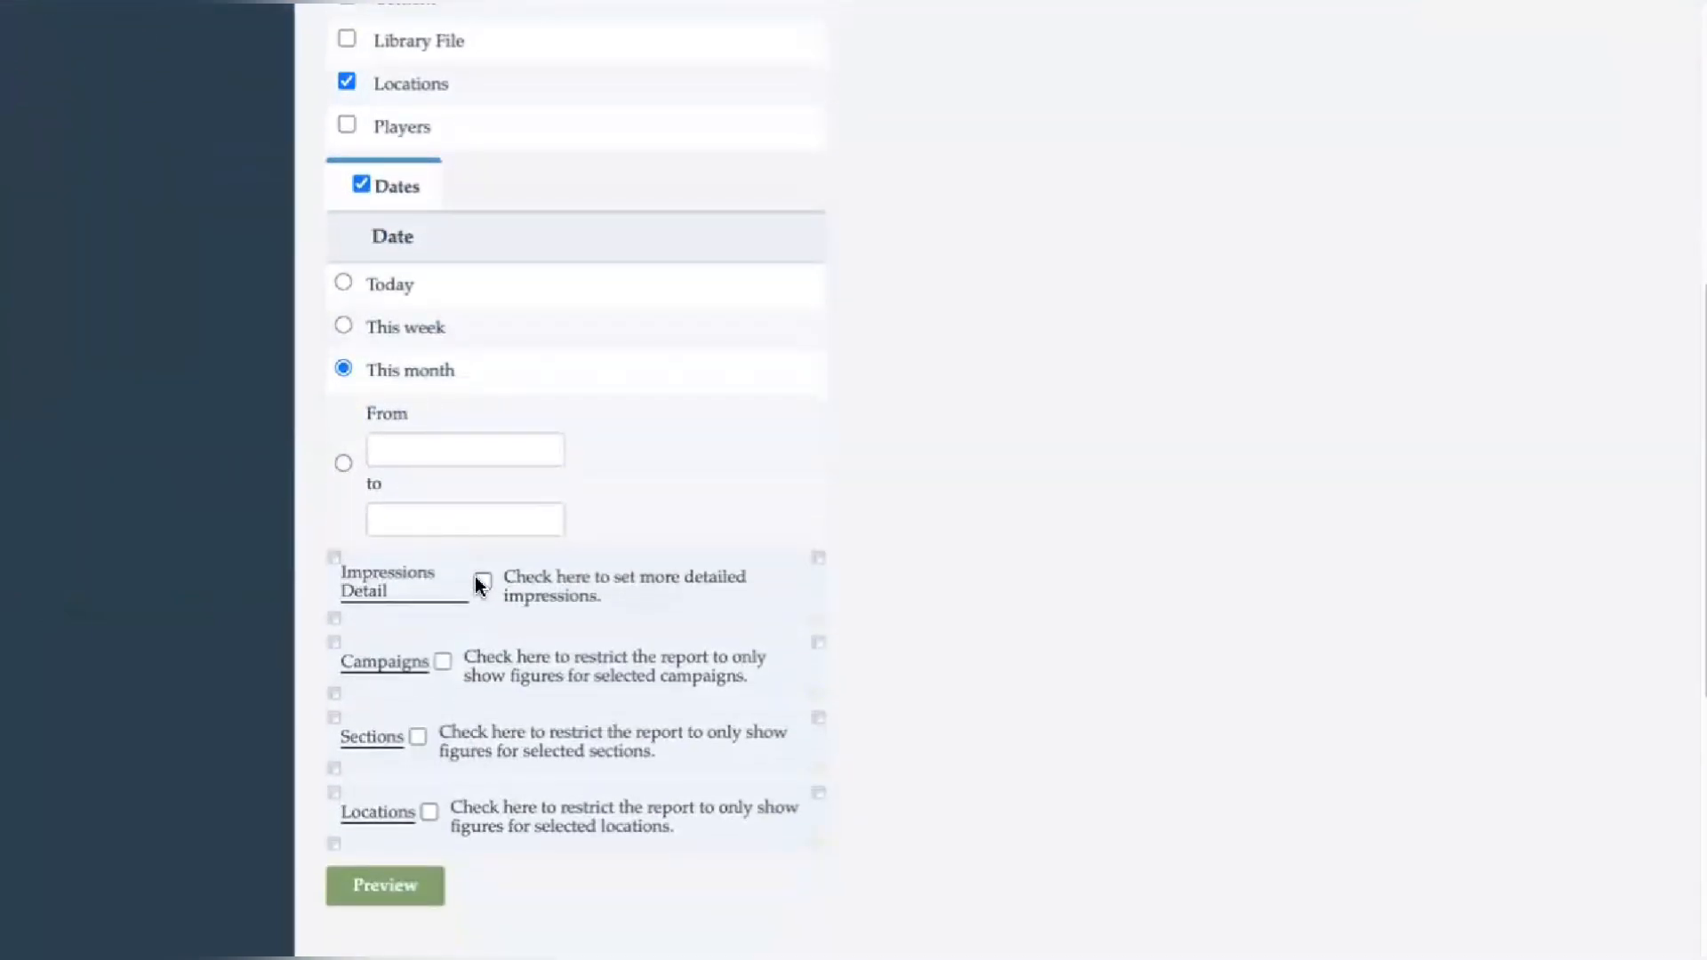
{"action": "left_click", "coordinate": [483, 582]}
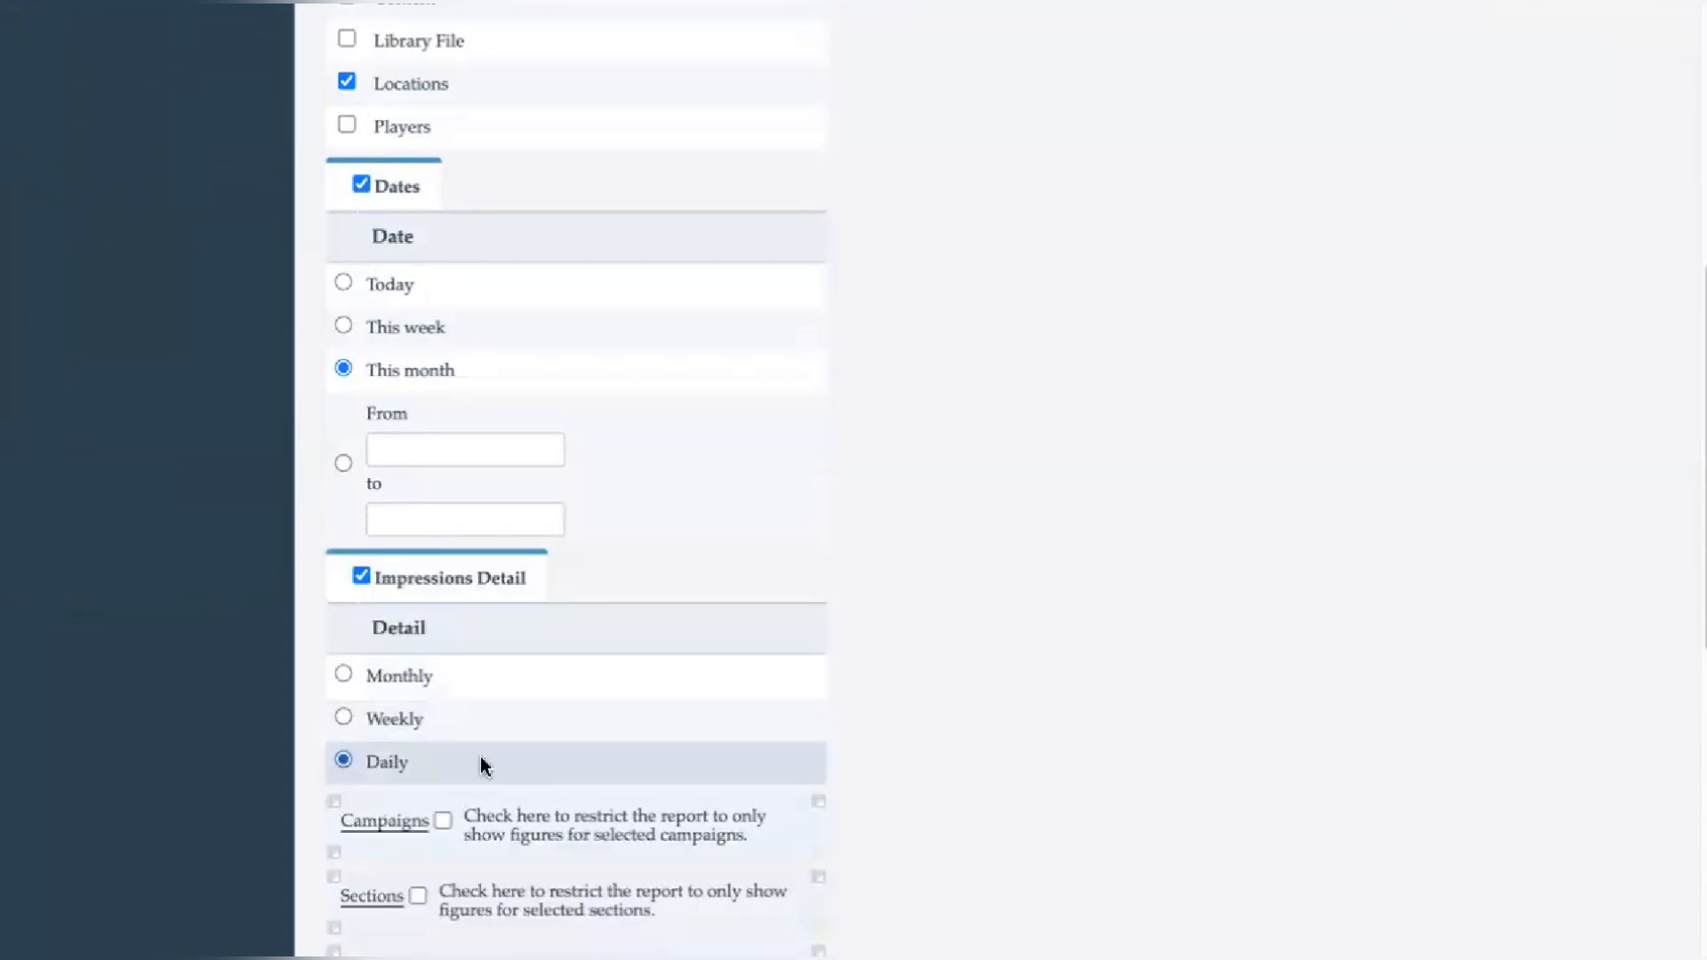
- Preview the report with the chosen settings
{"action": "scroll", "coordinate": [481, 760], "scroll_direction": "down", "scroll_amount": 2}
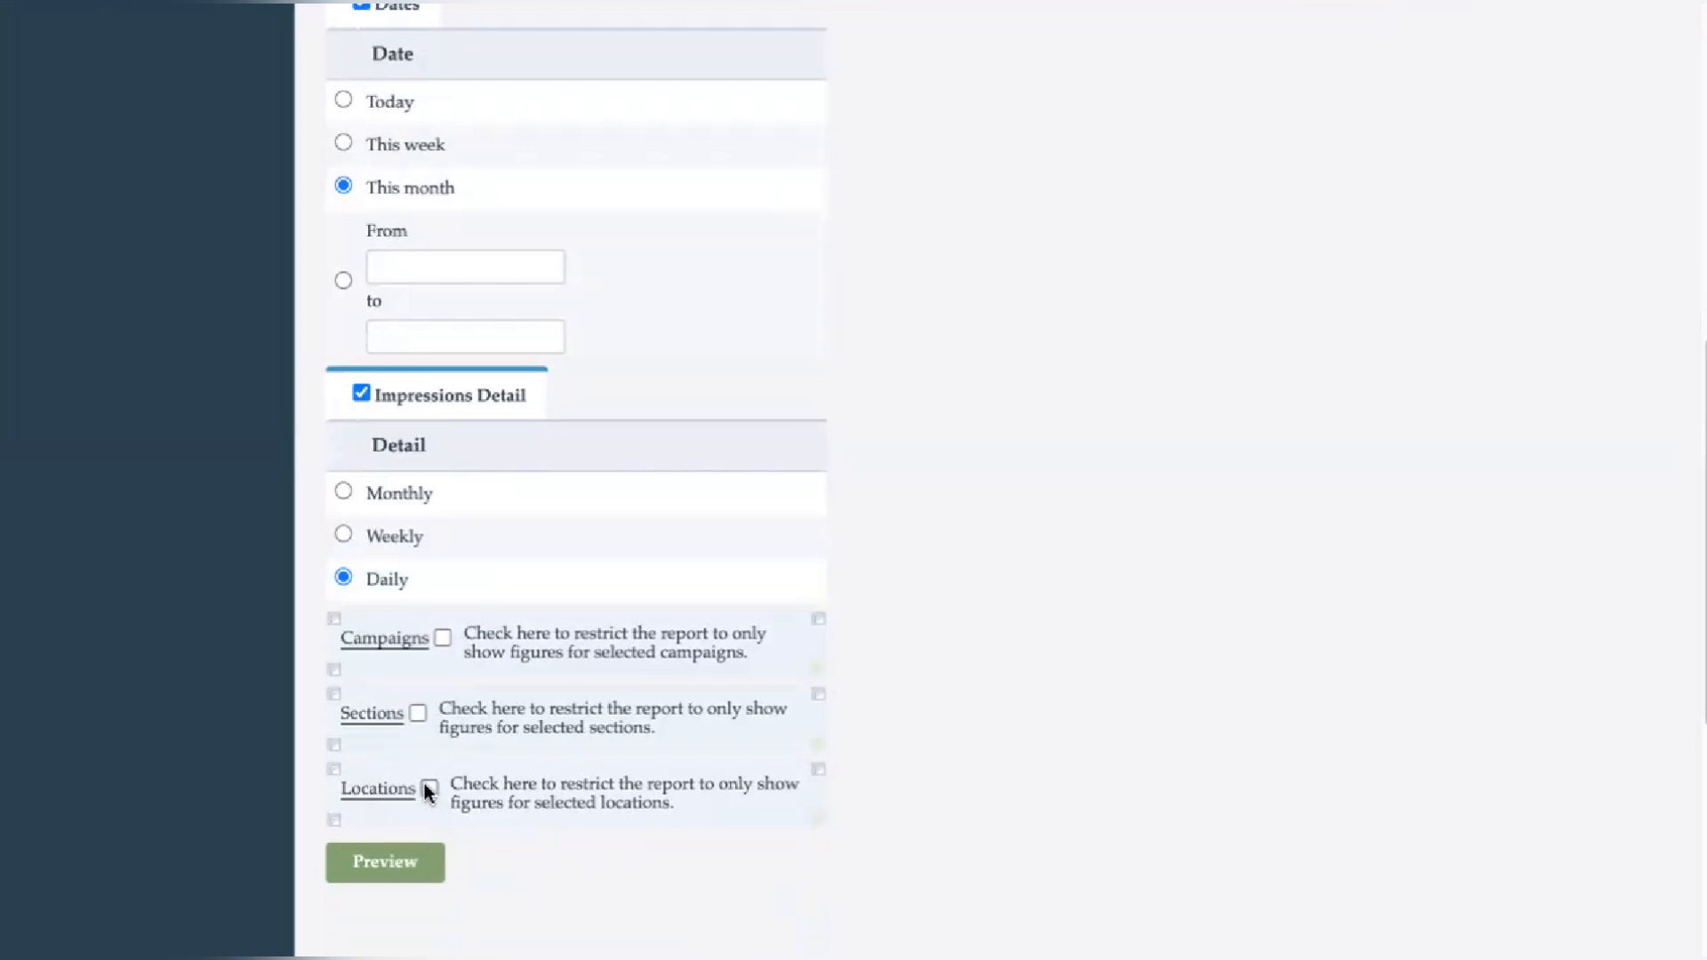
{"action": "scroll", "coordinate": [507, 697], "scroll_direction": "up", "scroll_amount": 3}
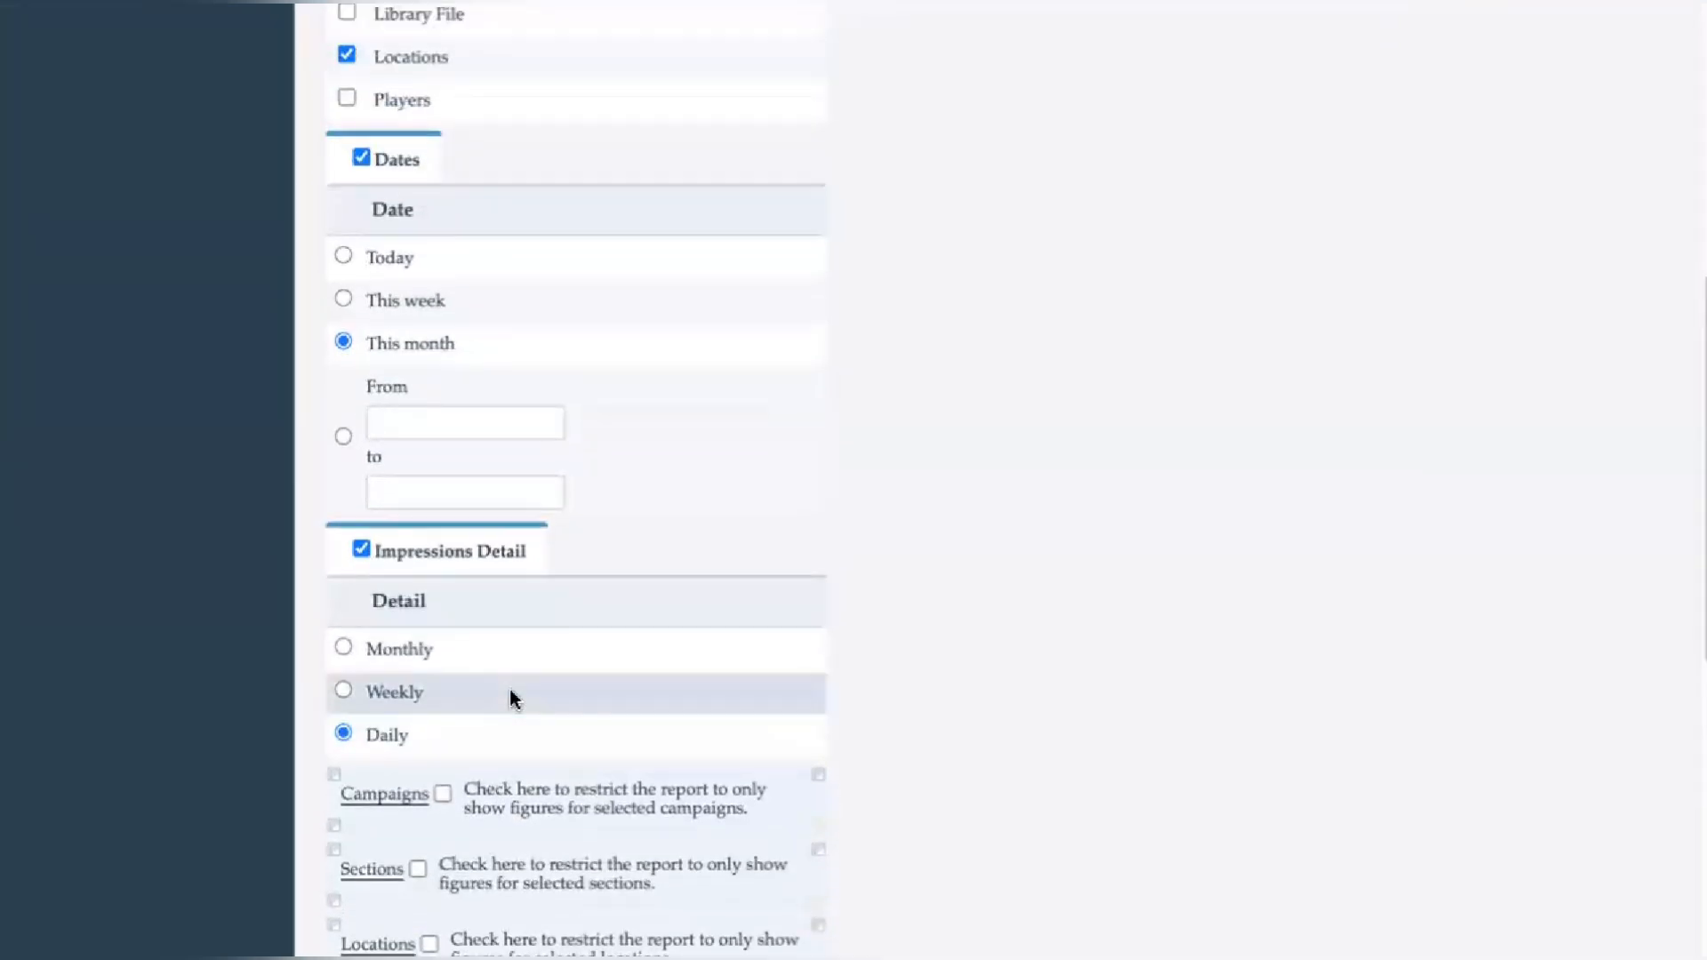
{"action": "scroll", "coordinate": [511, 693], "scroll_direction": "up", "scroll_amount": 1}
{"action": "scroll", "coordinate": [511, 694], "scroll_direction": "down", "scroll_amount": 3}
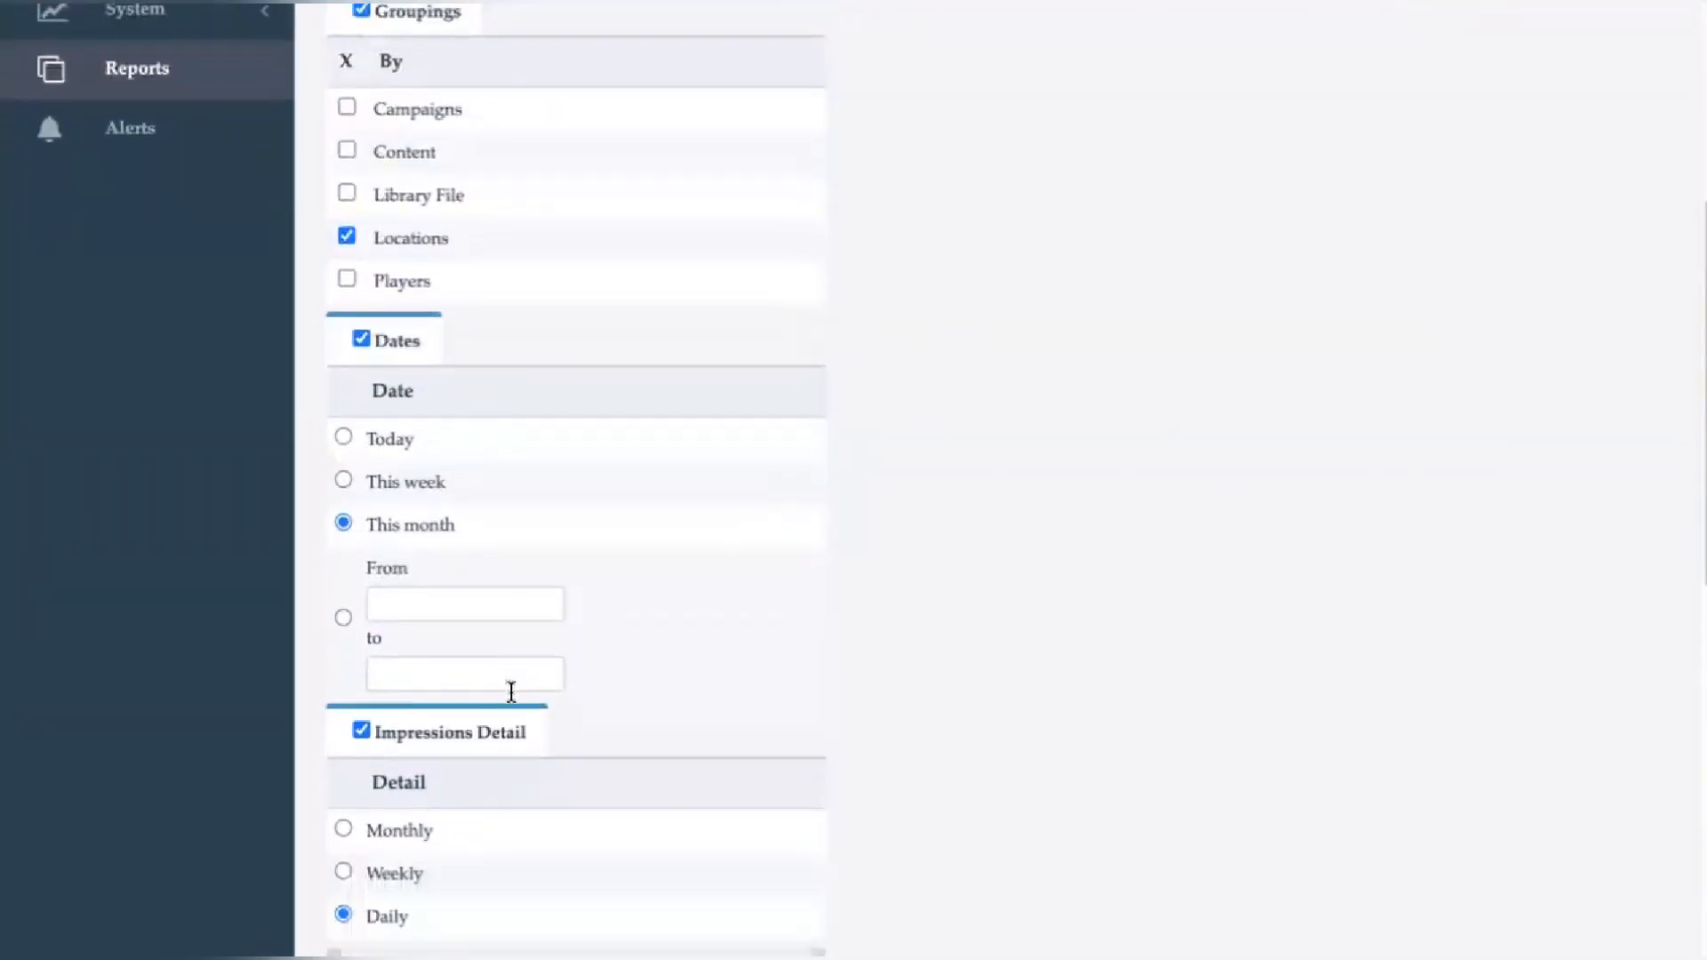
{"action": "scroll", "coordinate": [511, 697], "scroll_direction": "down", "scroll_amount": 2}
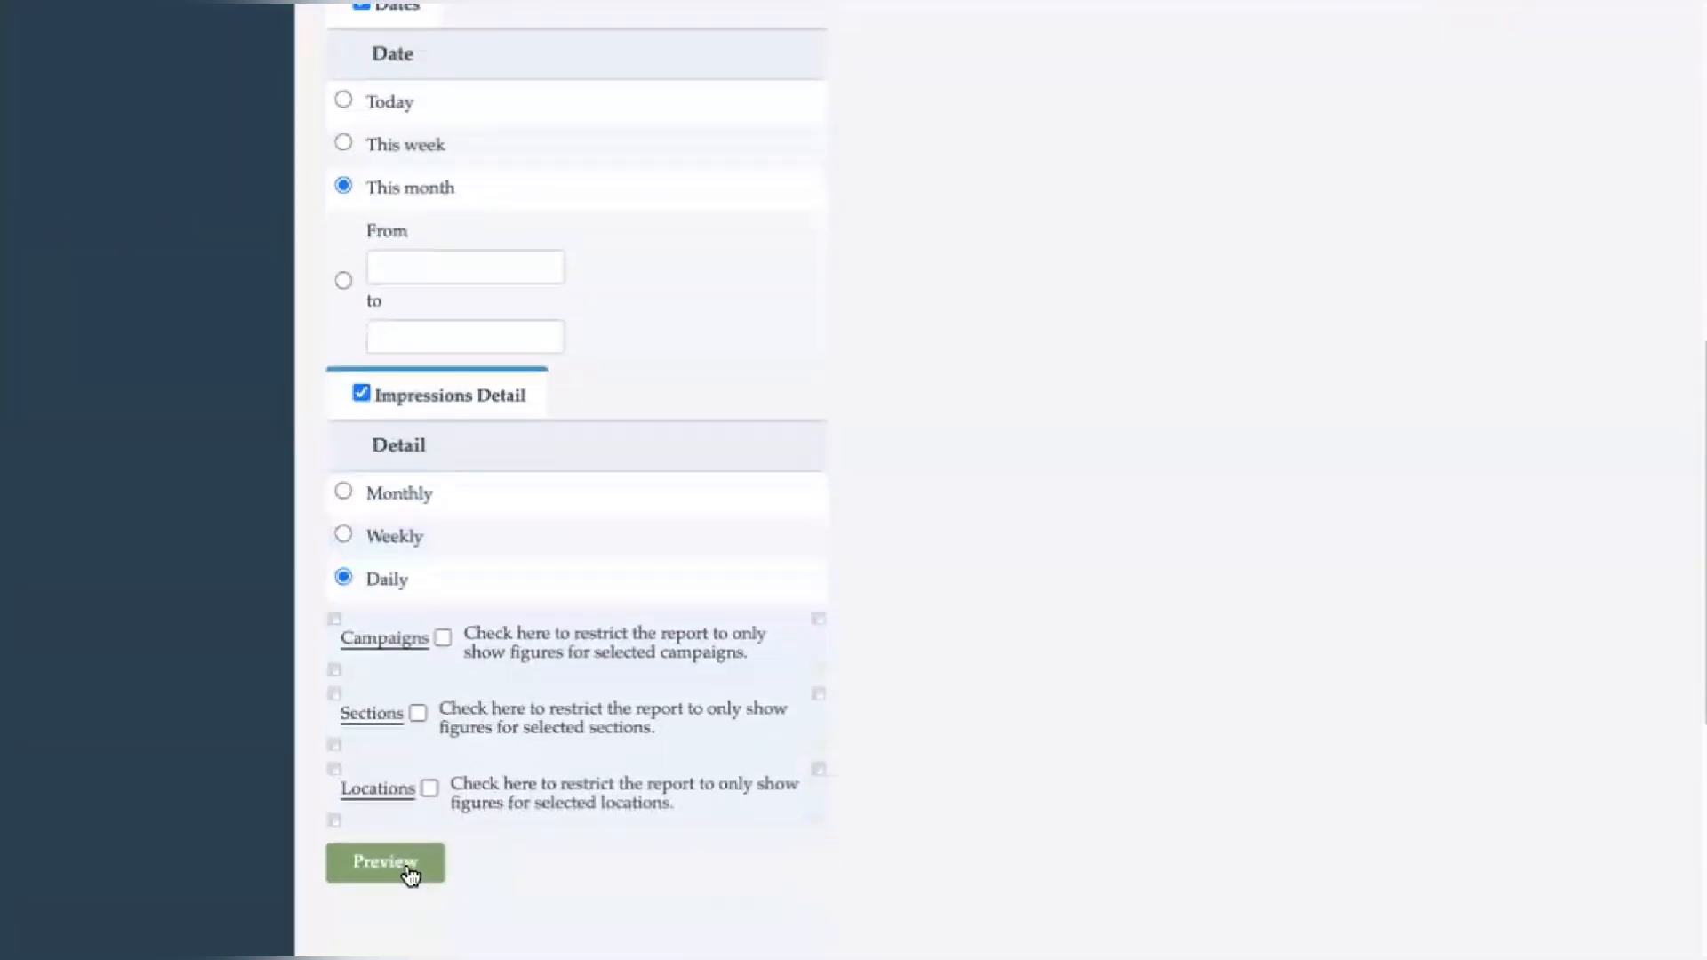
{"action": "left_click", "coordinate": [410, 872]}
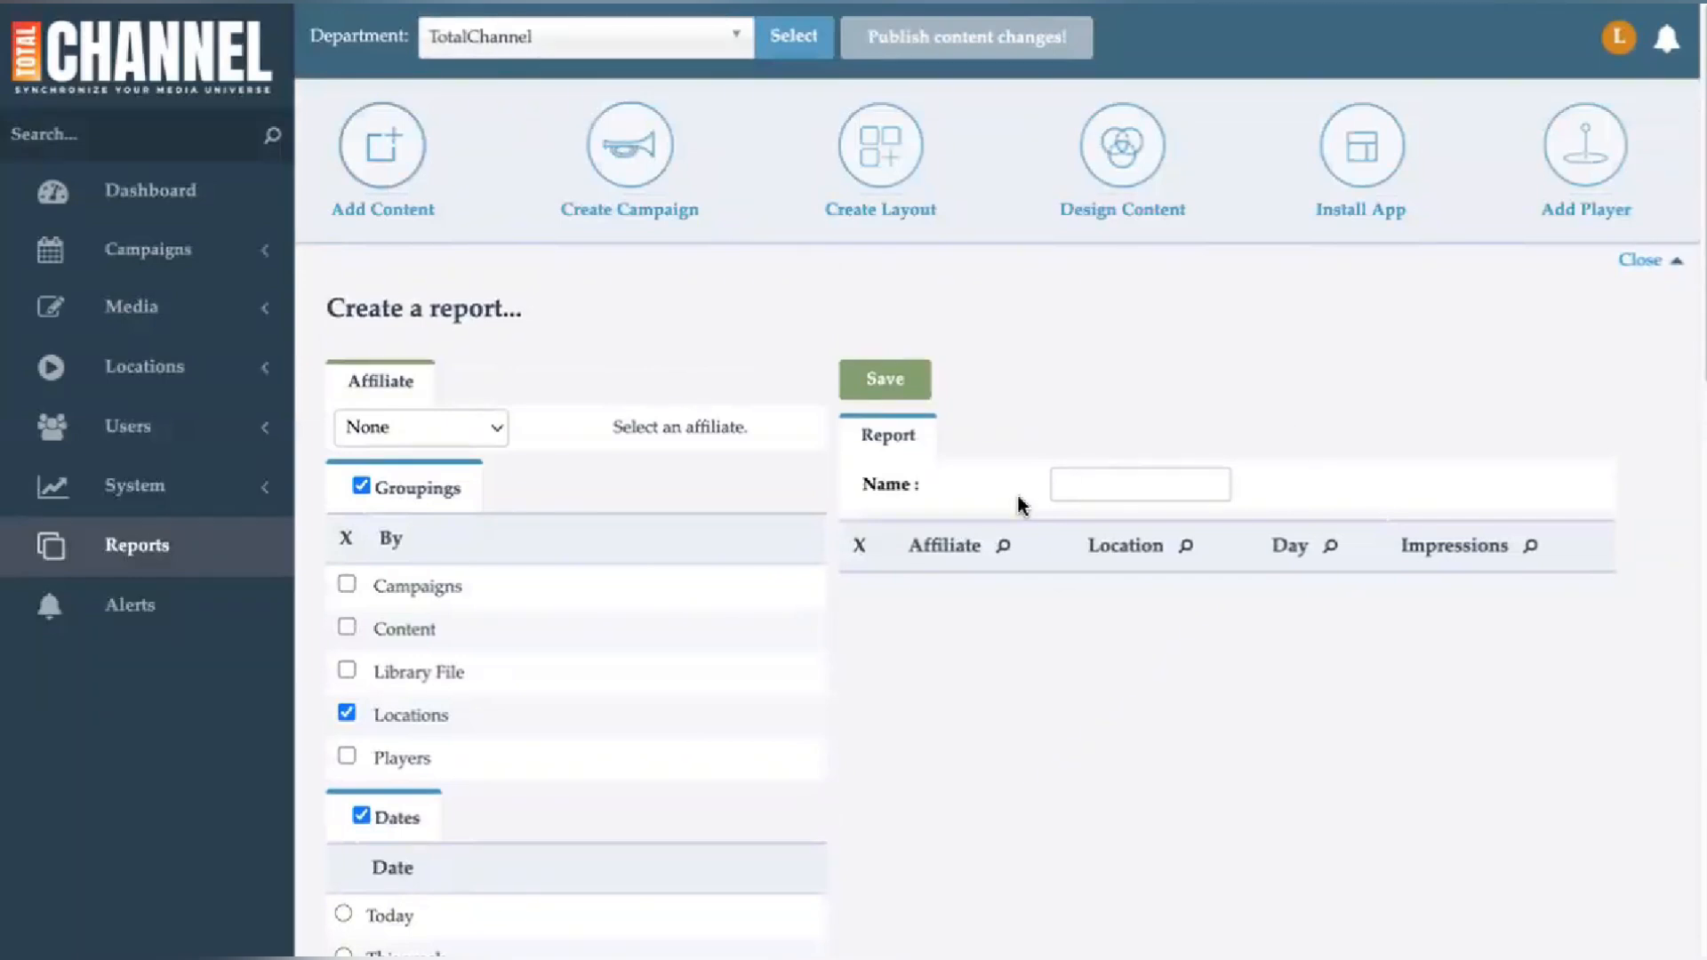
- Name the report with the user's first name followed by 's test Report'
{"action": "left_click", "coordinate": [1093, 486]}
{"action": "type", "text": "Lisa's"}
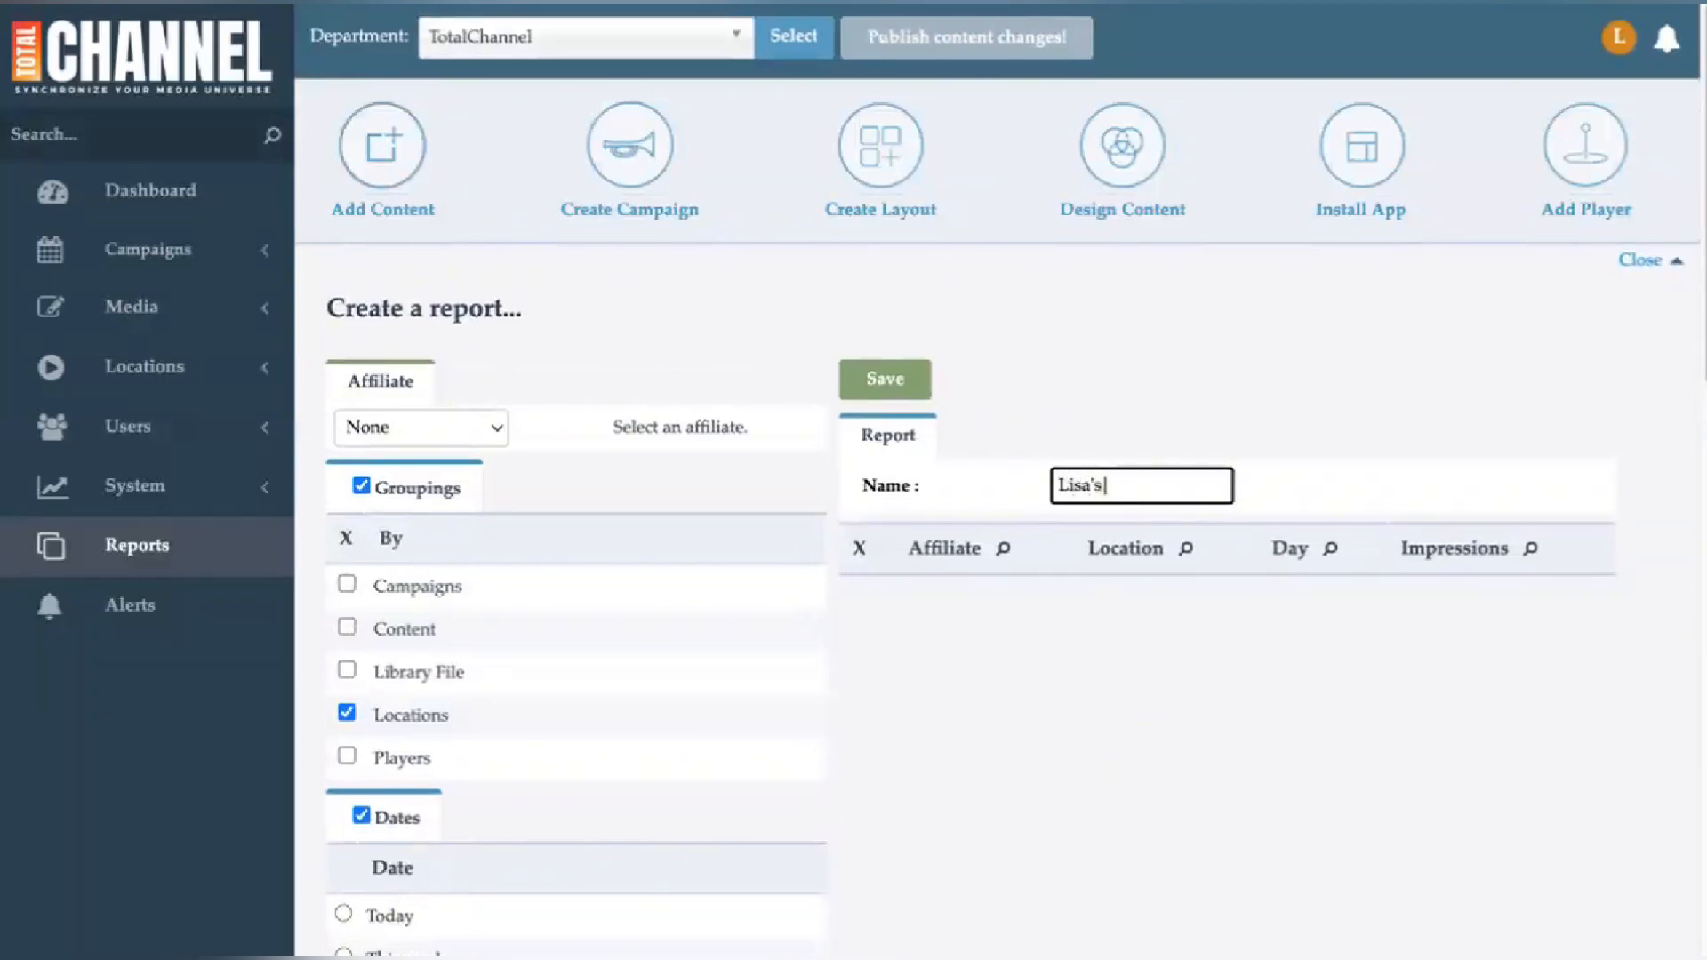
{"action": "type", "text": " test Report"}
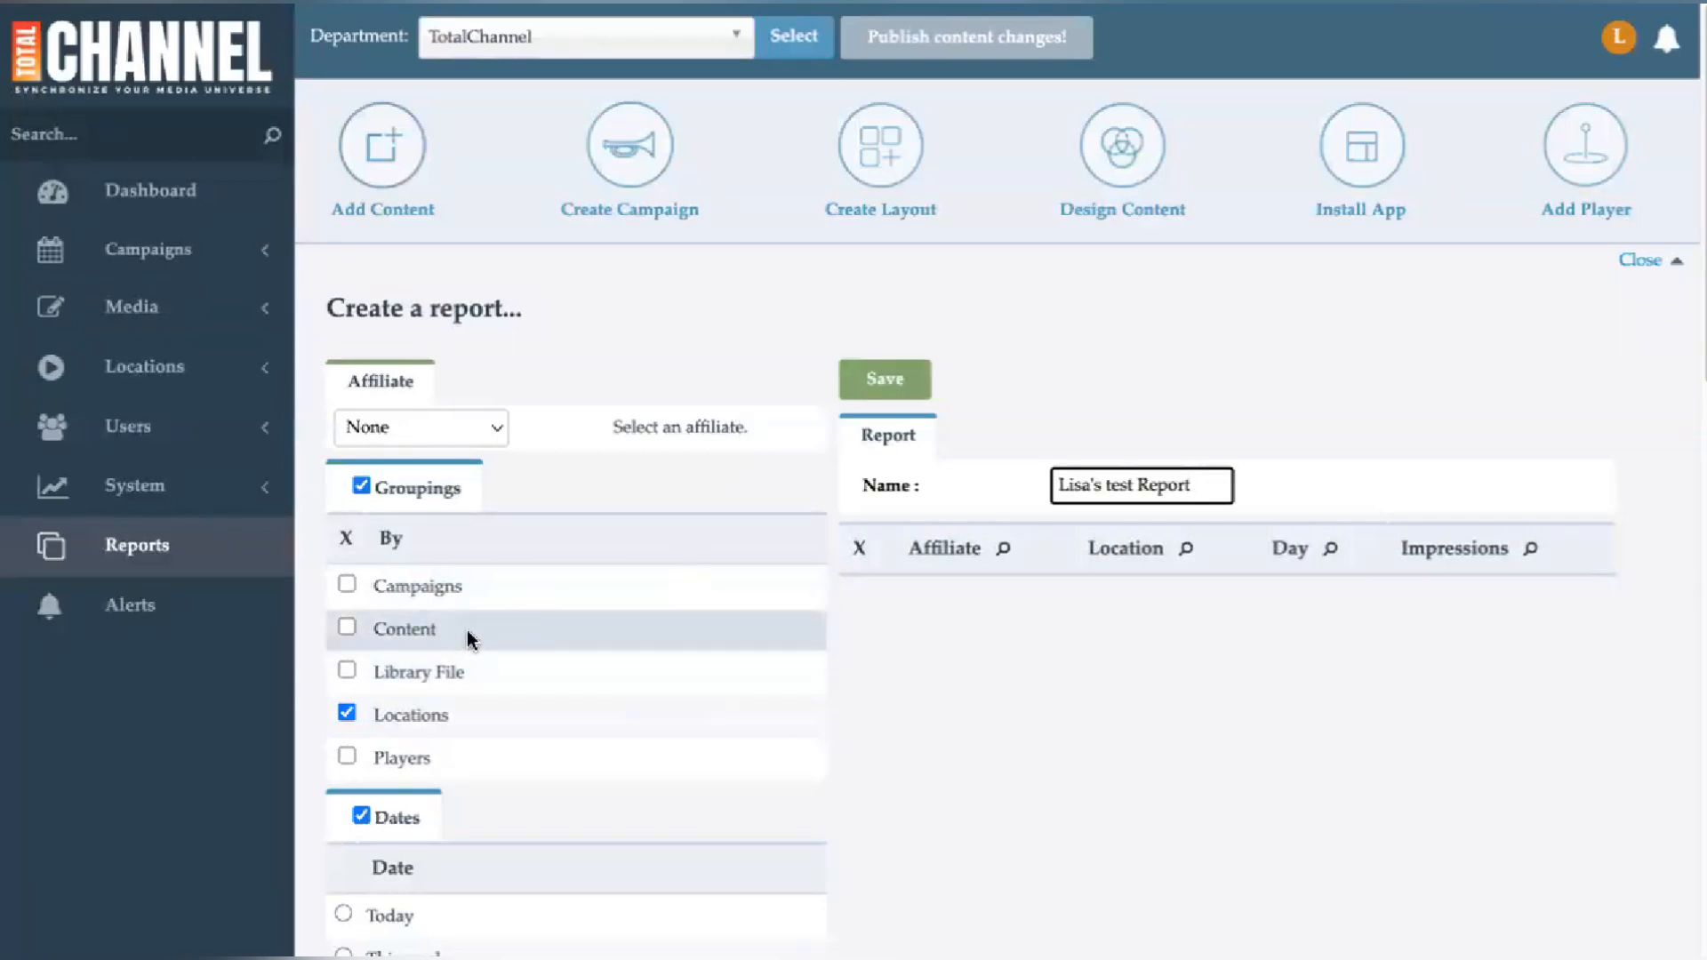
- Save the new report
{"action": "scroll", "coordinate": [466, 638], "scroll_direction": "down", "scroll_amount": 1}
{"action": "scroll", "coordinate": [466, 633], "scroll_direction": "down", "scroll_amount": 3}
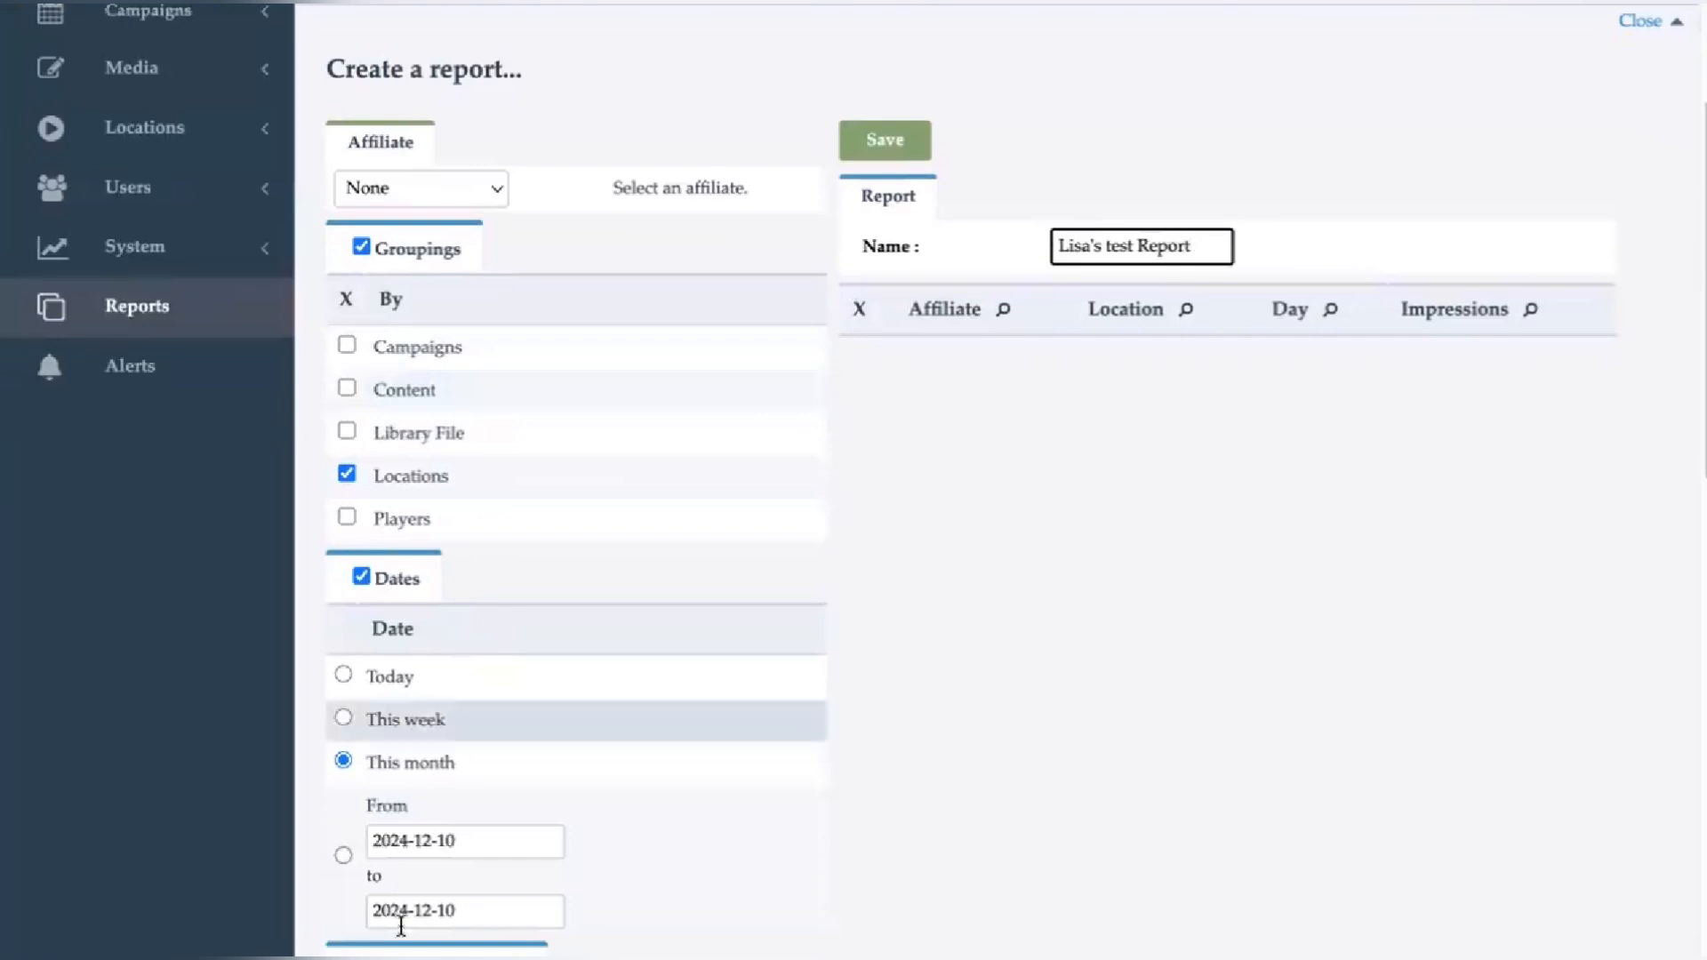
{"action": "scroll", "coordinate": [406, 849], "scroll_direction": "down", "scroll_amount": 1}
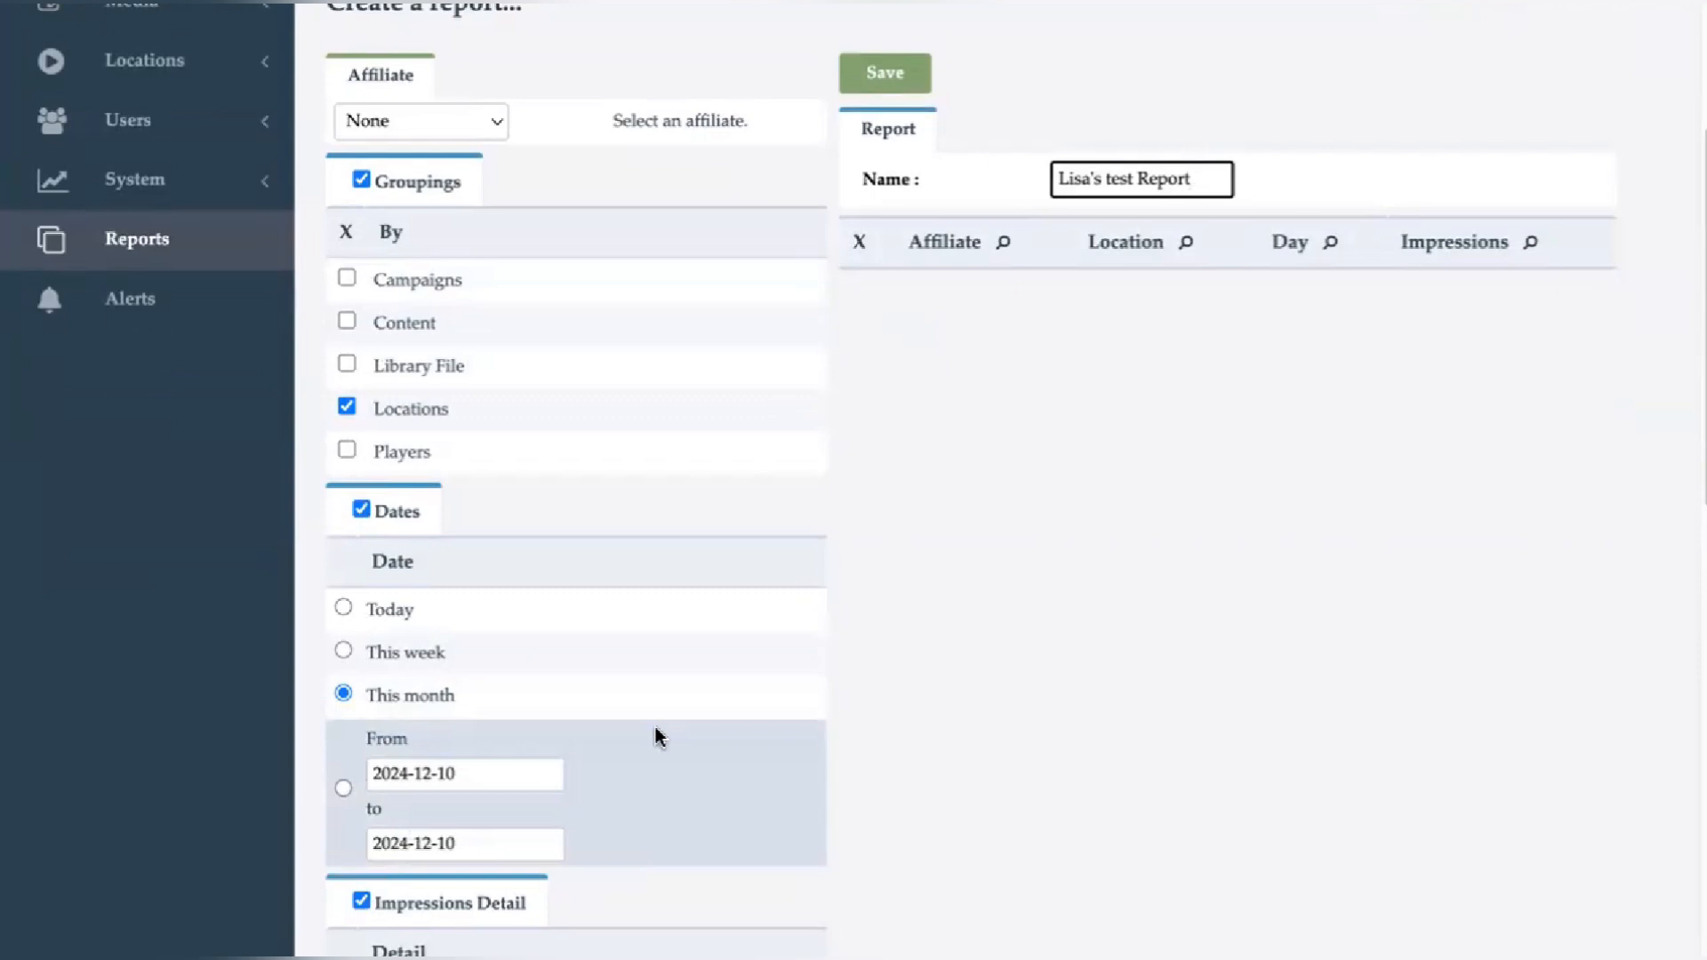
{"action": "scroll", "coordinate": [656, 736], "scroll_direction": "up", "scroll_amount": 4}
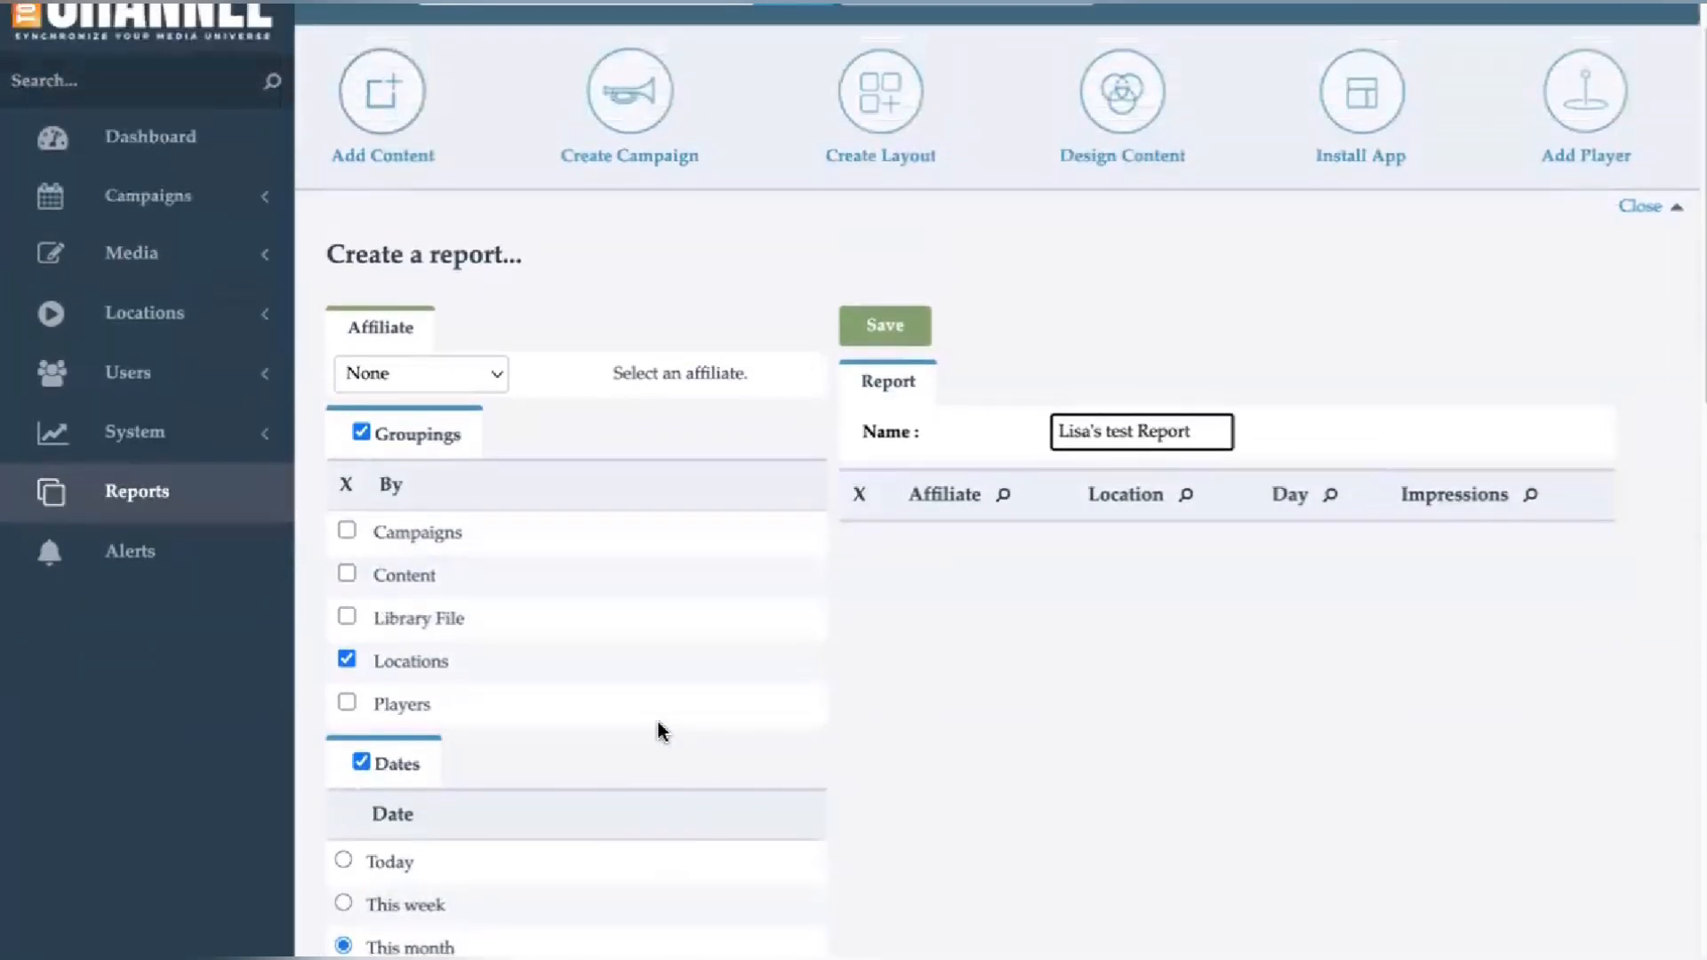
{"action": "left_click", "coordinate": [883, 344]}
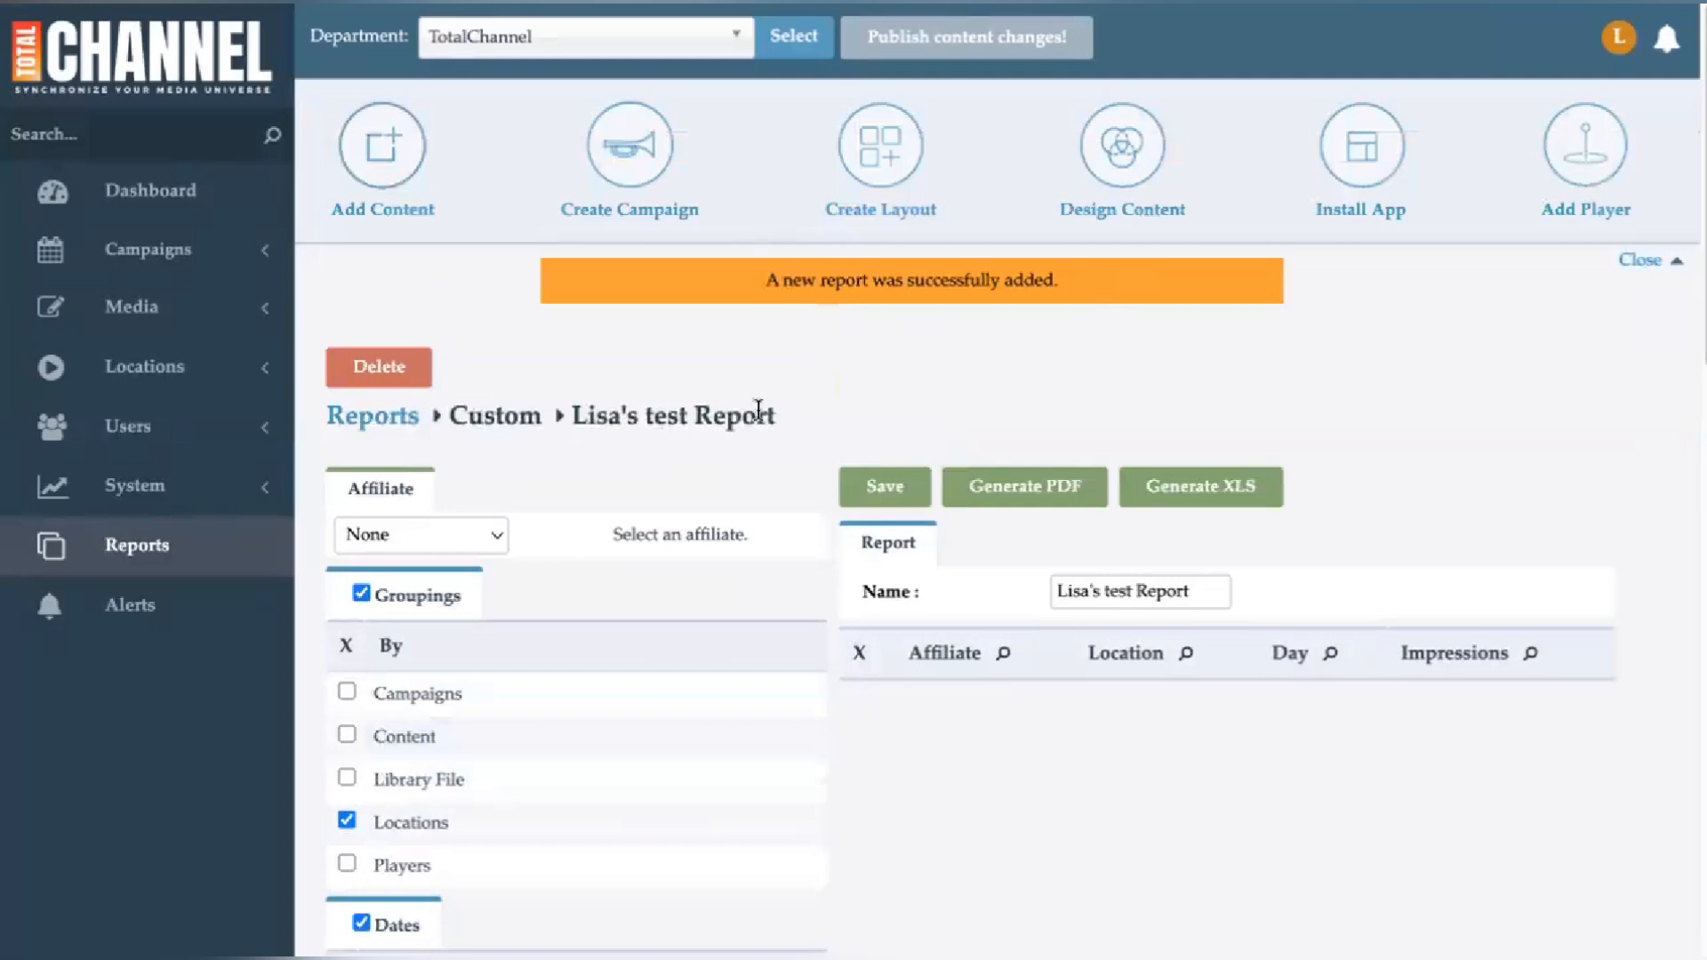
- Scroll through the saved report's groupings, dates and impressions detail settings
{"action": "scroll", "coordinate": [380, 539], "scroll_direction": "down", "scroll_amount": 3}
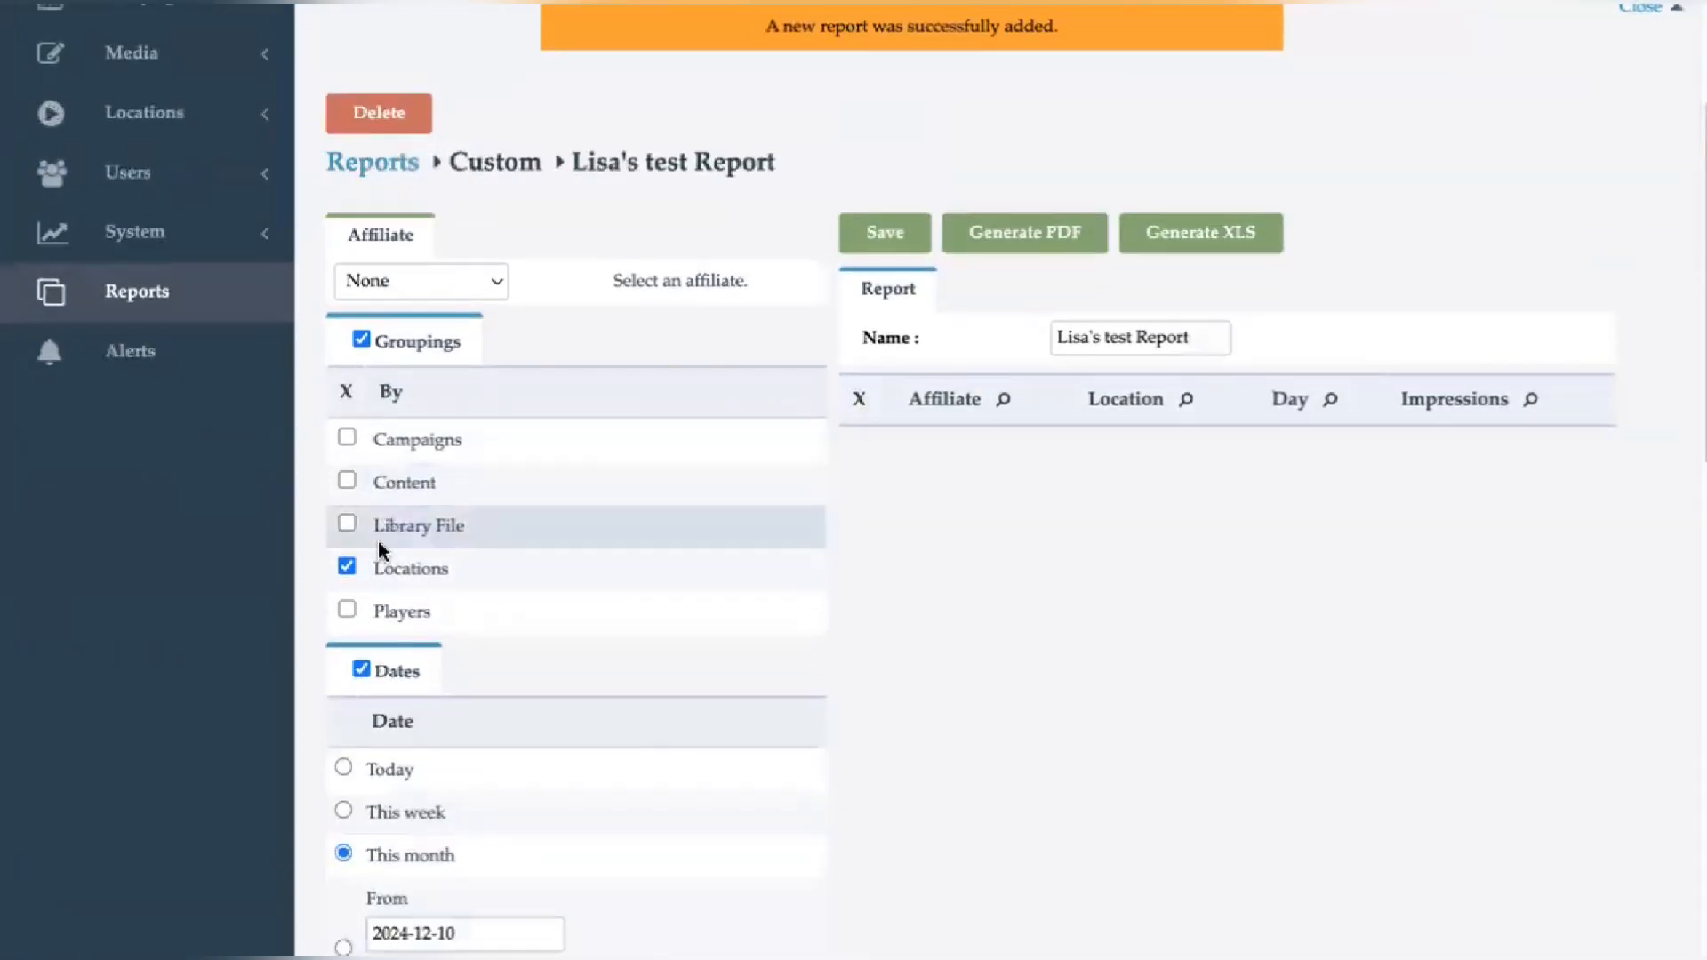
{"action": "scroll", "coordinate": [380, 547], "scroll_direction": "down", "scroll_amount": 1}
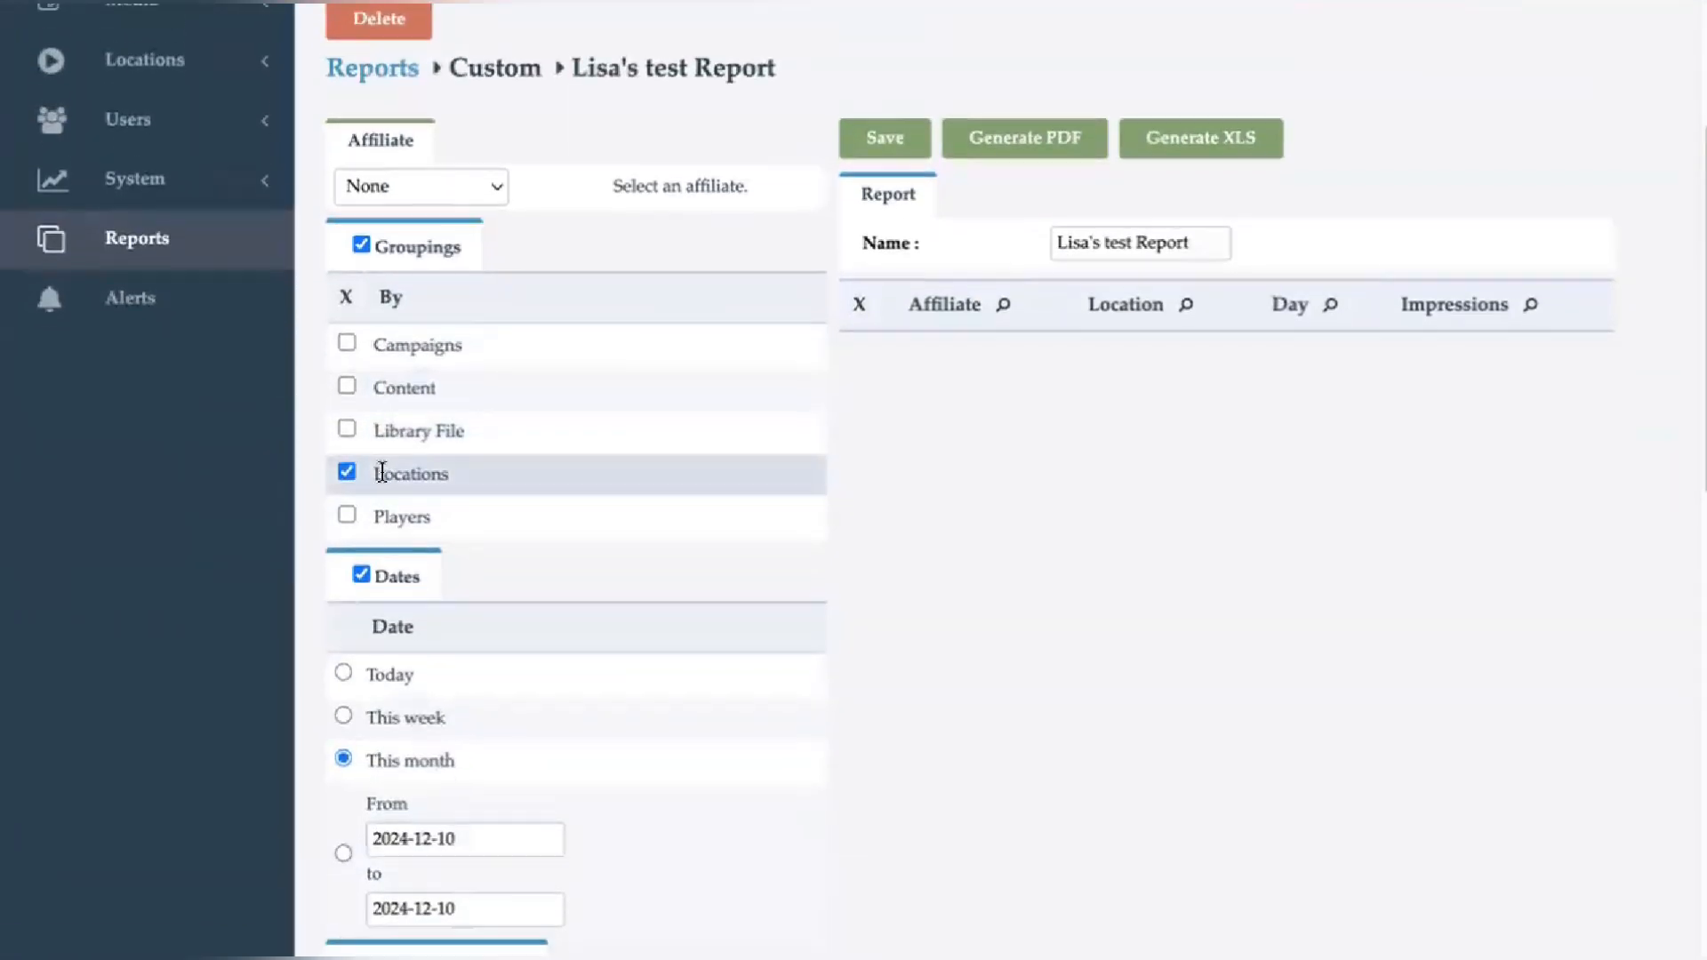
{"action": "scroll", "coordinate": [382, 472], "scroll_direction": "down", "scroll_amount": 2}
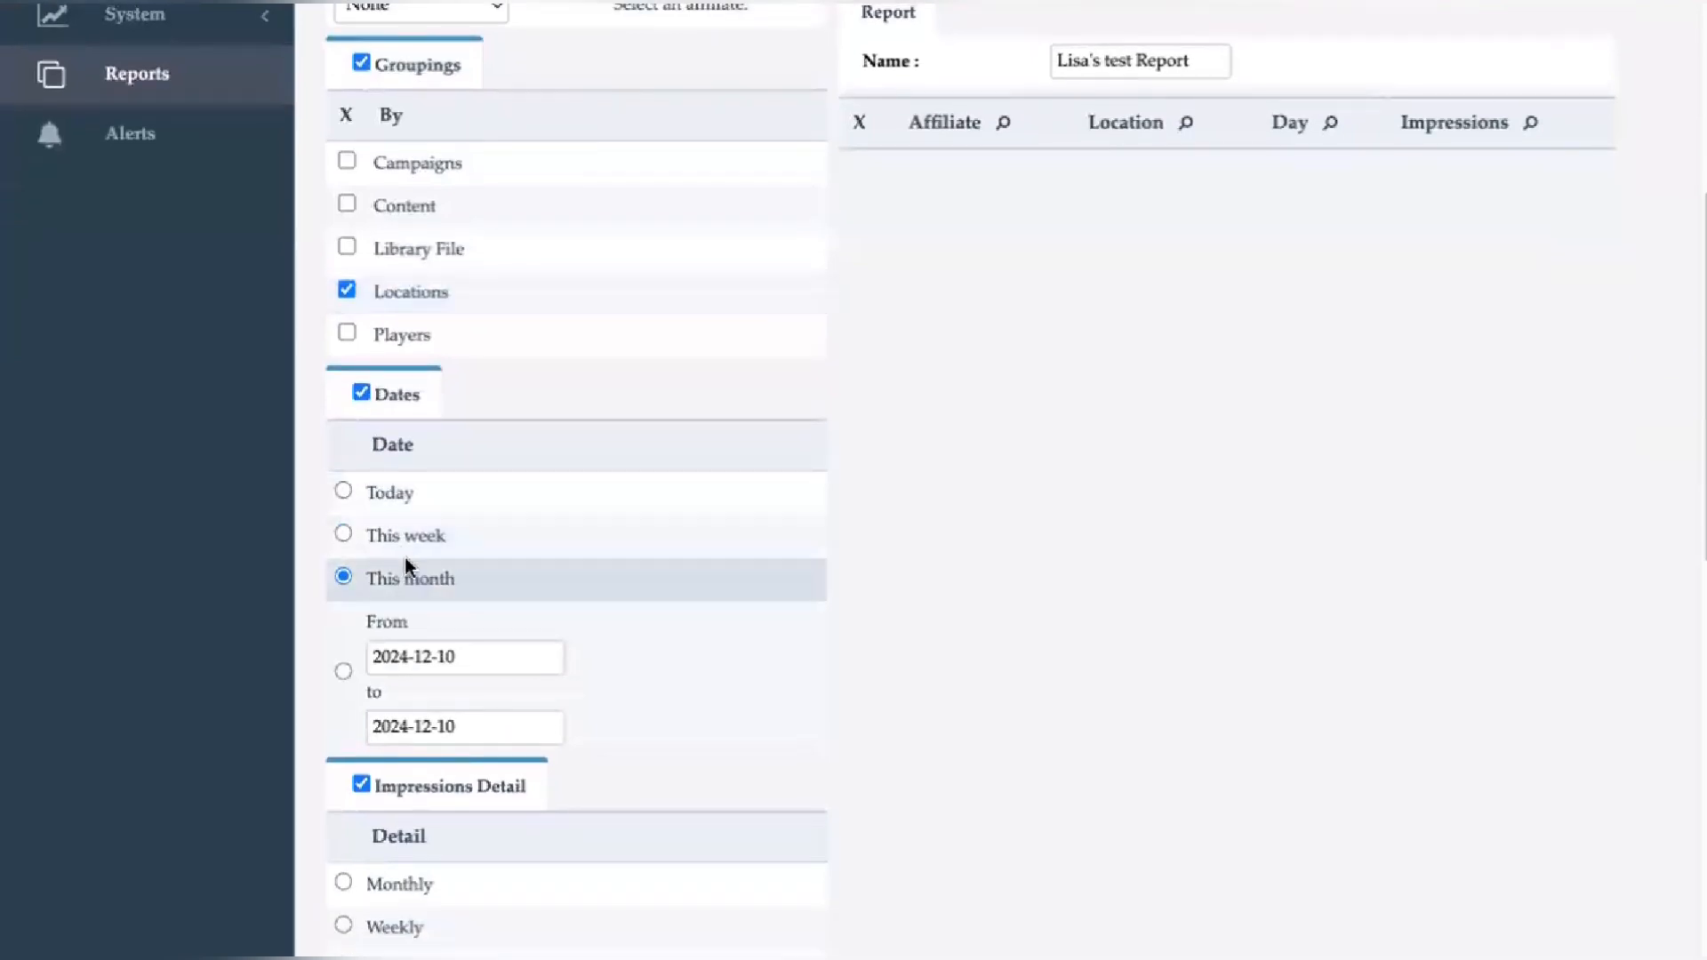
{"action": "scroll", "coordinate": [403, 555], "scroll_direction": "down", "scroll_amount": 2}
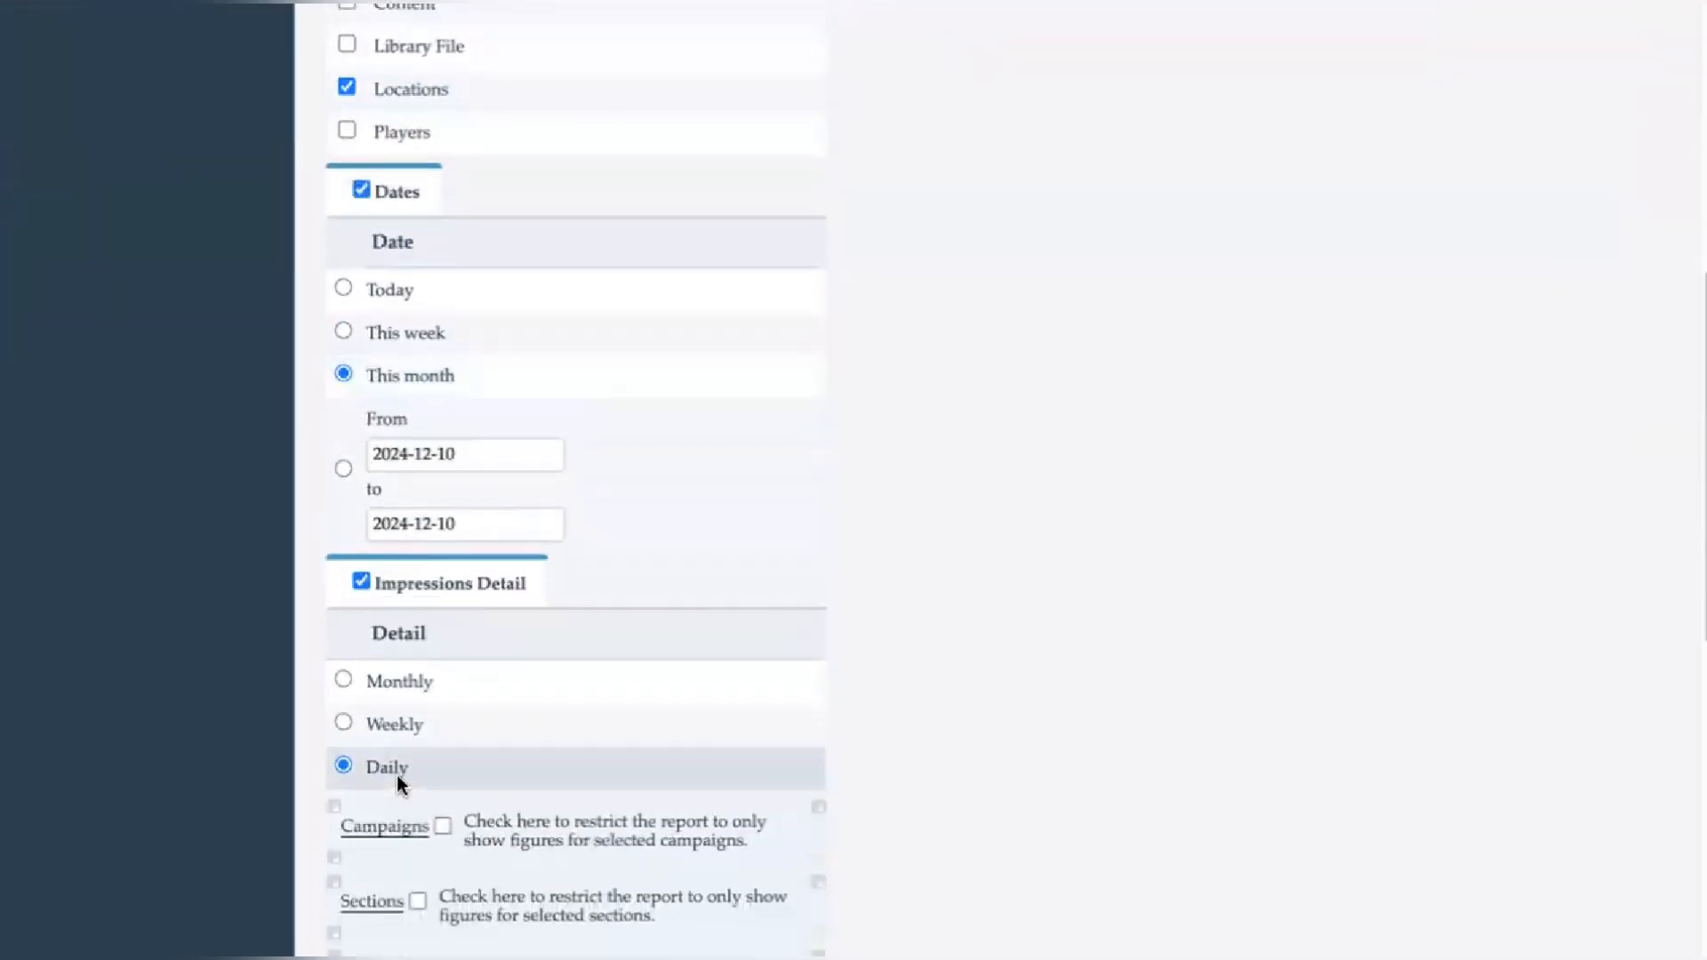
{"action": "scroll", "coordinate": [397, 775], "scroll_direction": "down", "scroll_amount": 1}
{"action": "scroll", "coordinate": [397, 797], "scroll_direction": "down", "scroll_amount": 1}
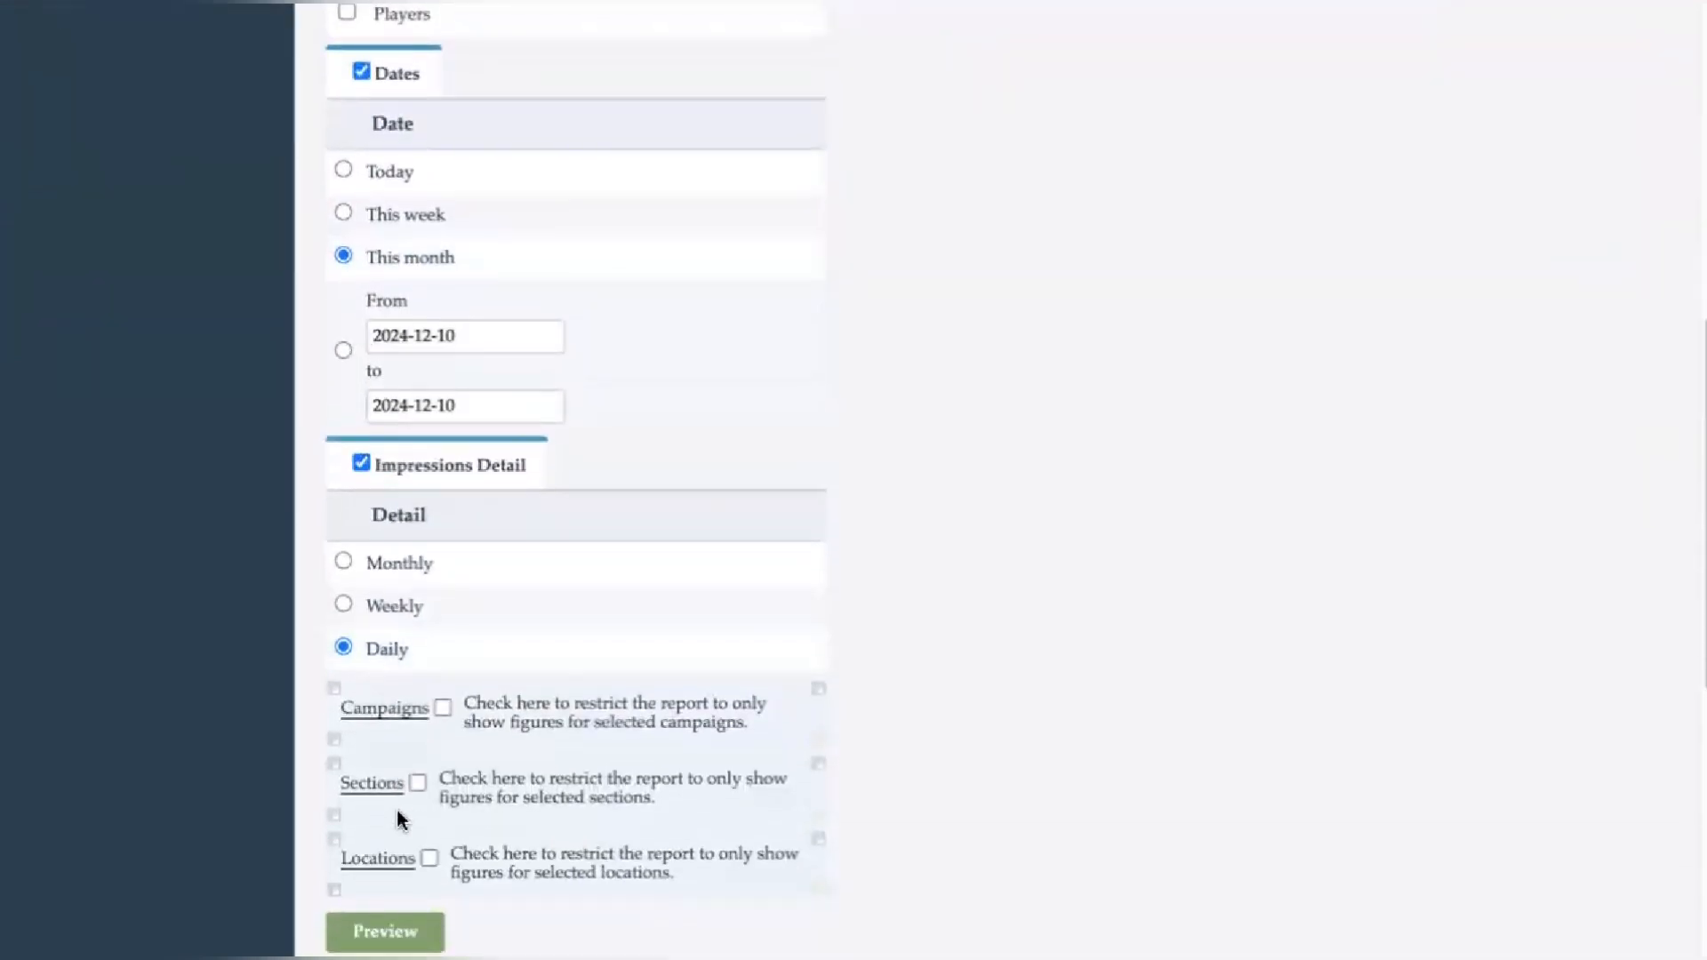
- Reopen the saved test report from the saved reports list and review its settings
{"action": "scroll", "coordinate": [410, 846], "scroll_direction": "up", "scroll_amount": 7}
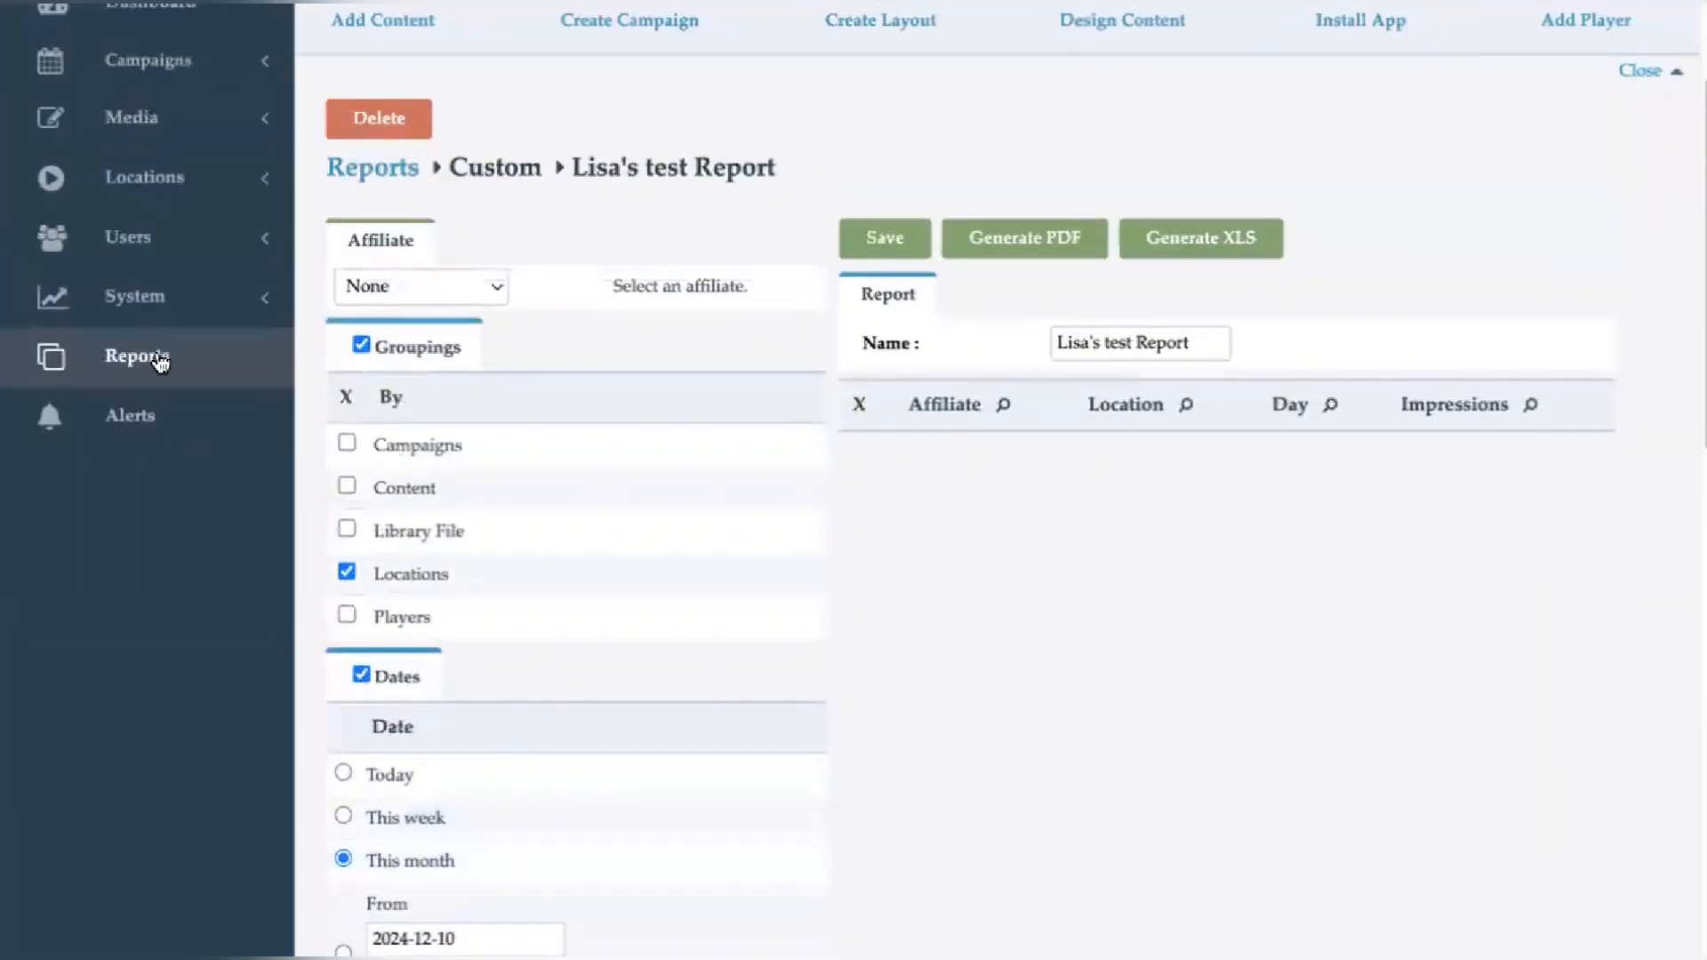
{"action": "left_click", "coordinate": [142, 359]}
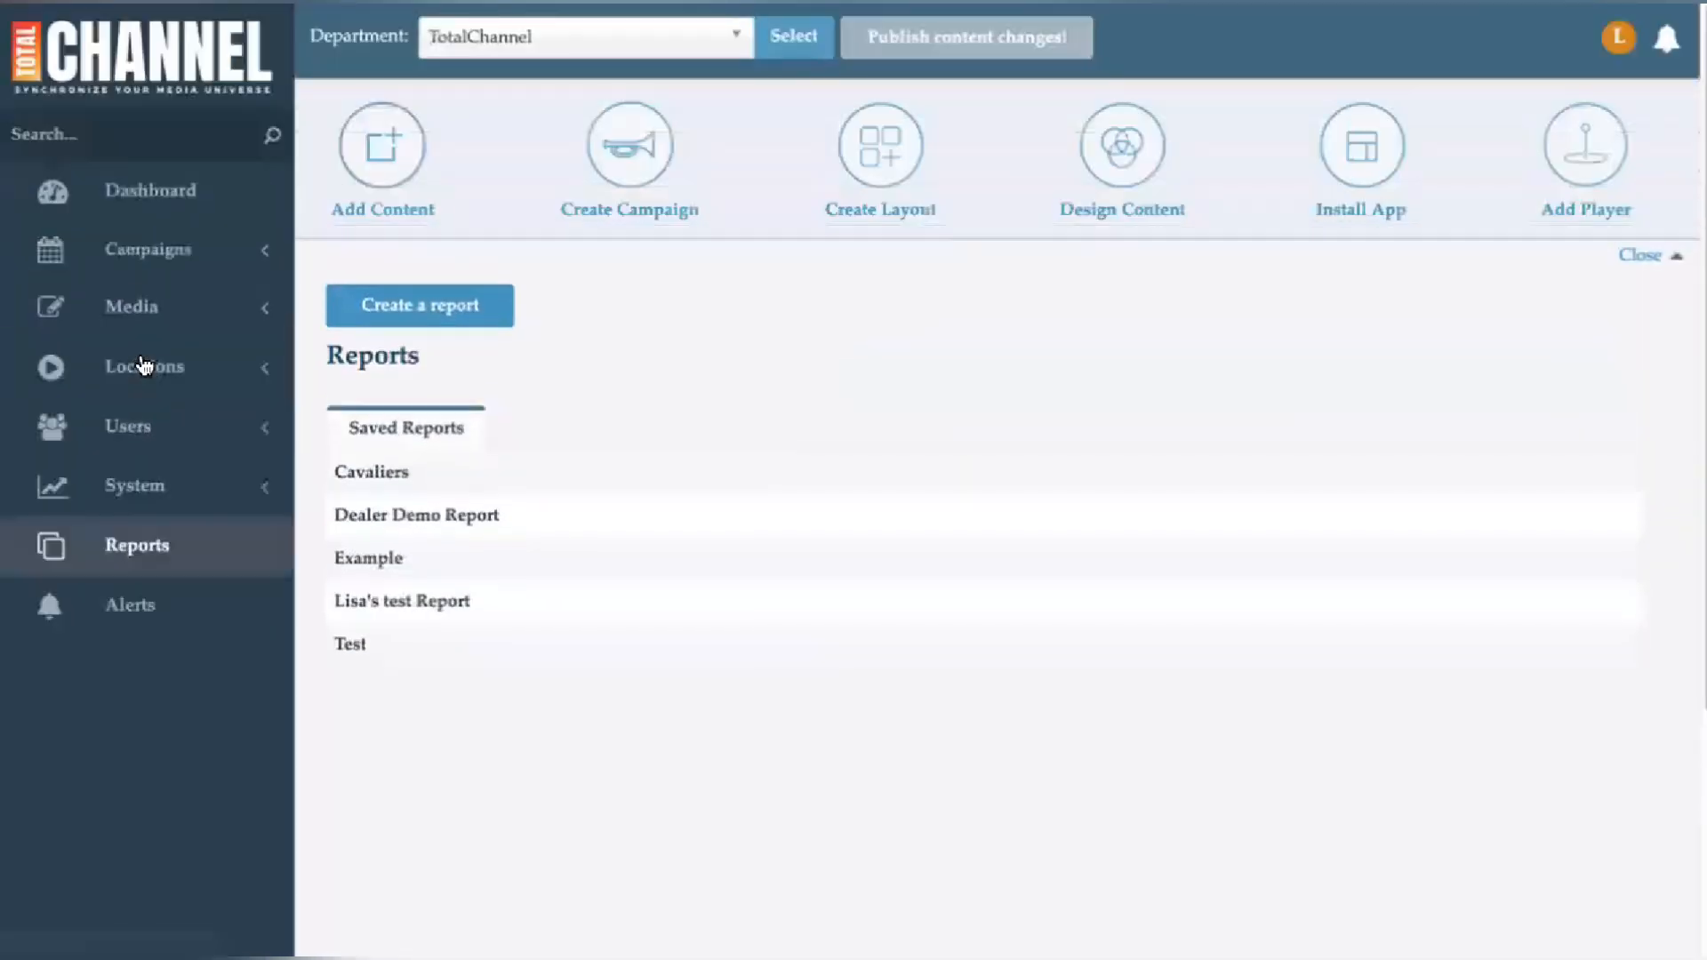
{"action": "left_click", "coordinate": [412, 614]}
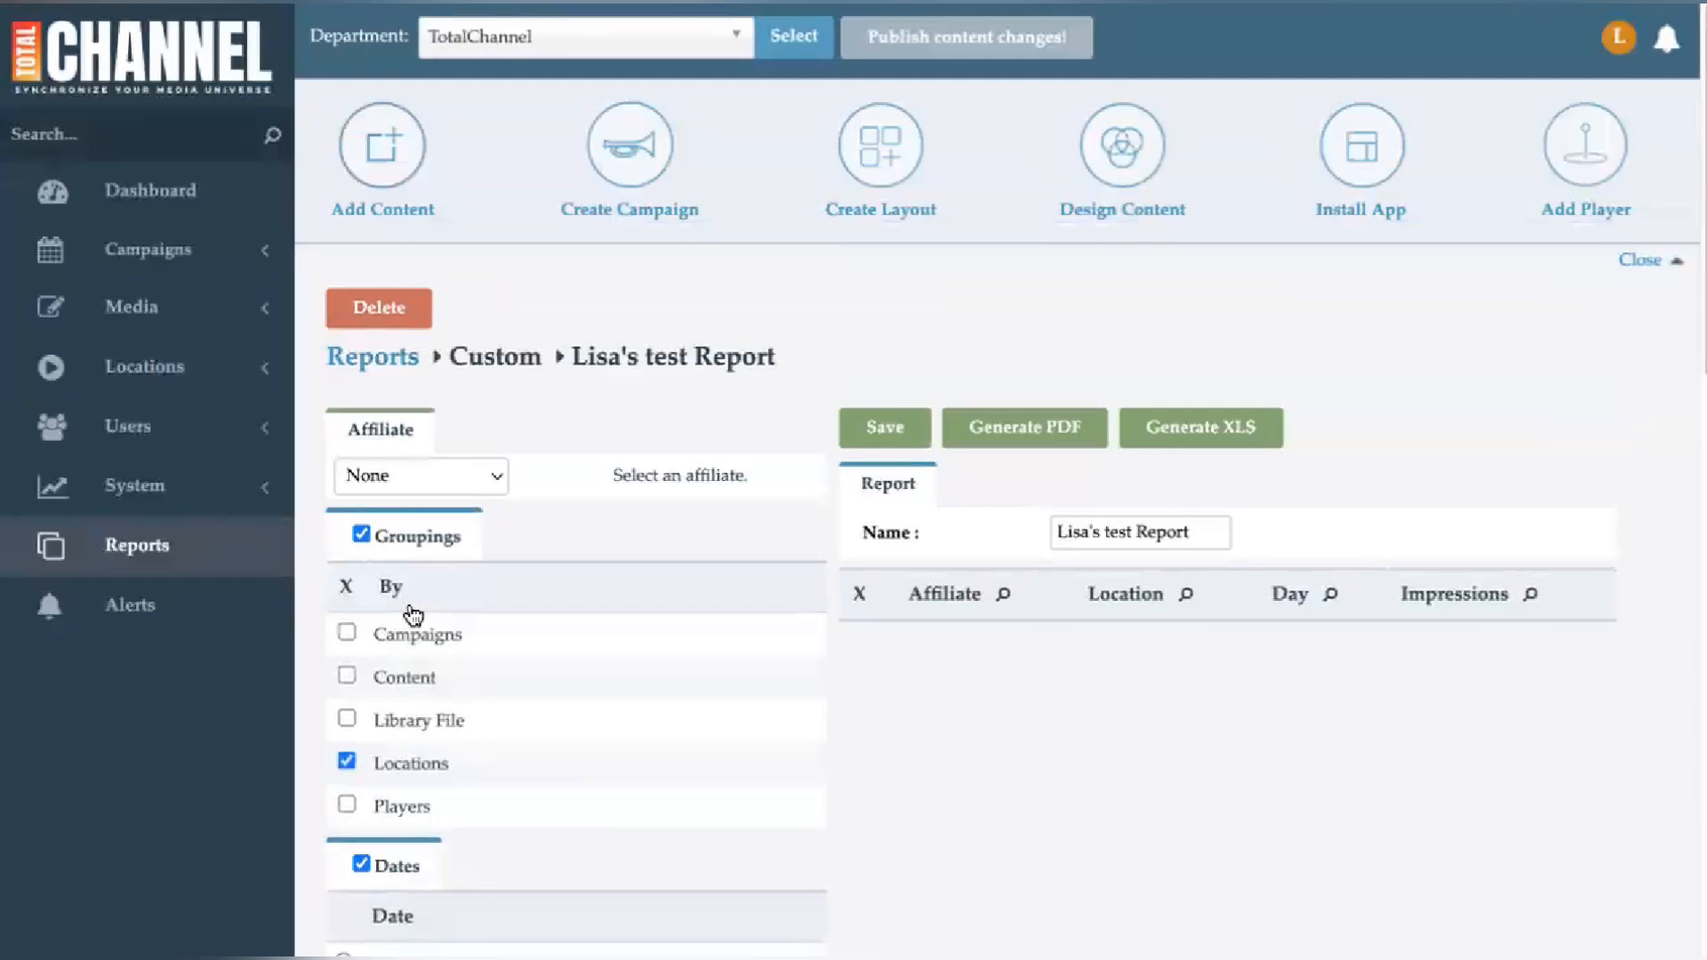
{"action": "scroll", "coordinate": [411, 613], "scroll_direction": "down", "scroll_amount": 2}
{"action": "scroll", "coordinate": [409, 610], "scroll_direction": "up", "scroll_amount": 1}
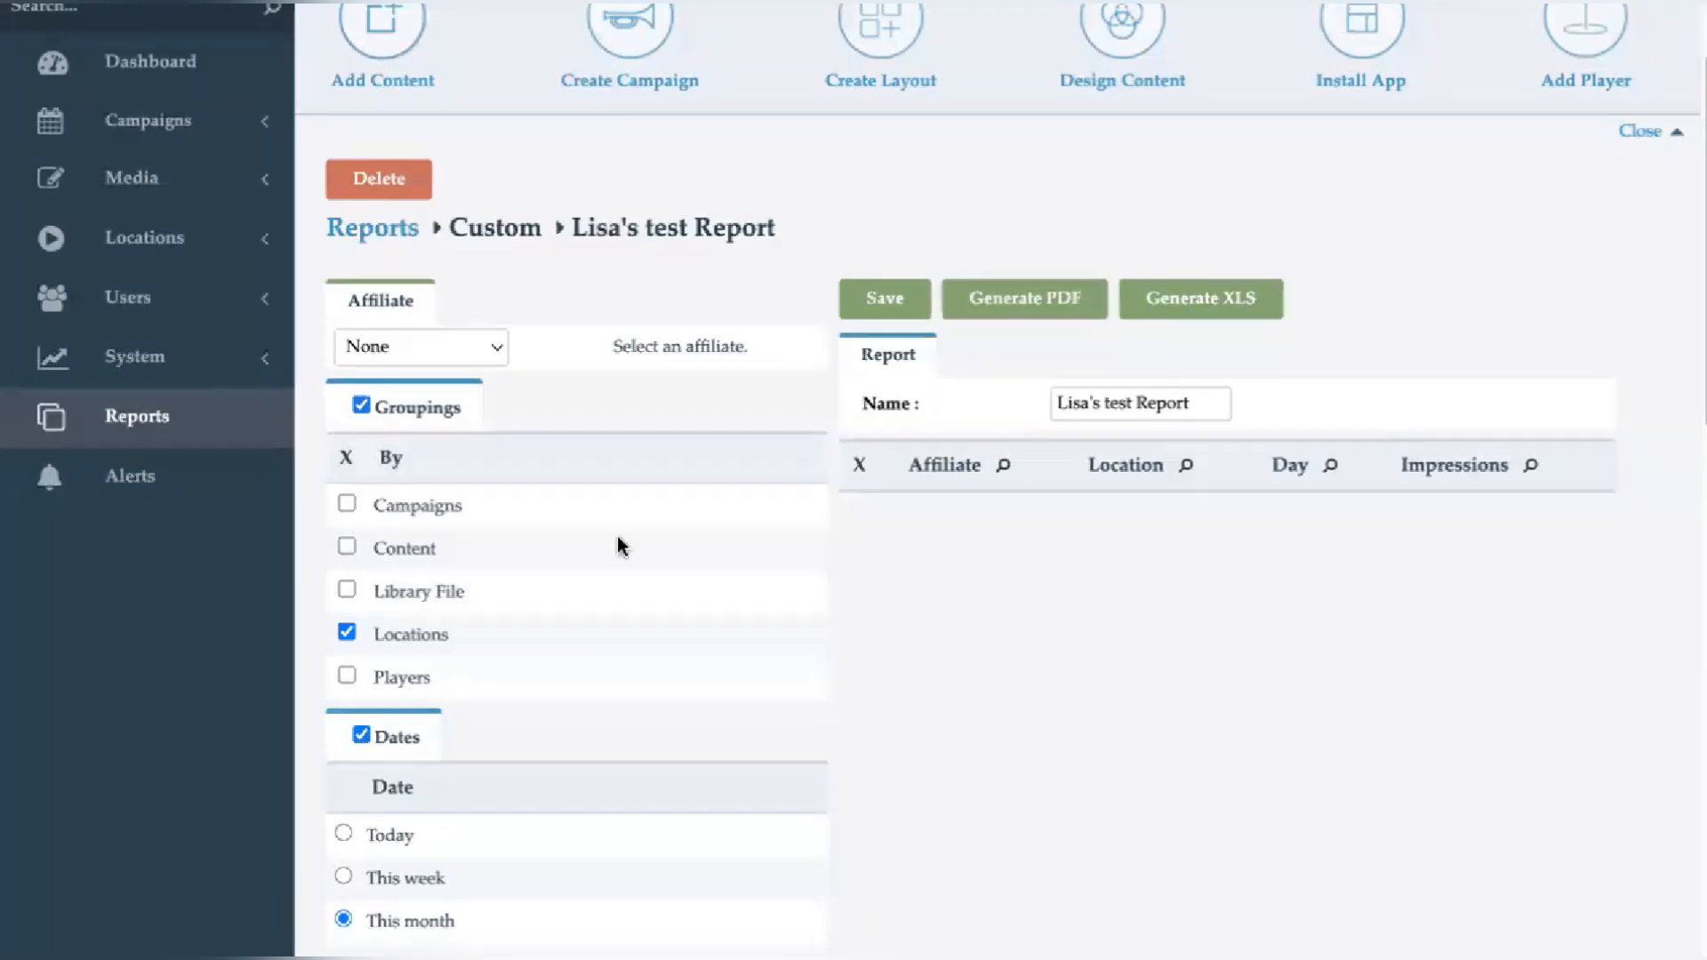
{"action": "scroll", "coordinate": [620, 544], "scroll_direction": "down", "scroll_amount": 2}
{"action": "scroll", "coordinate": [620, 544], "scroll_direction": "up", "scroll_amount": 3}
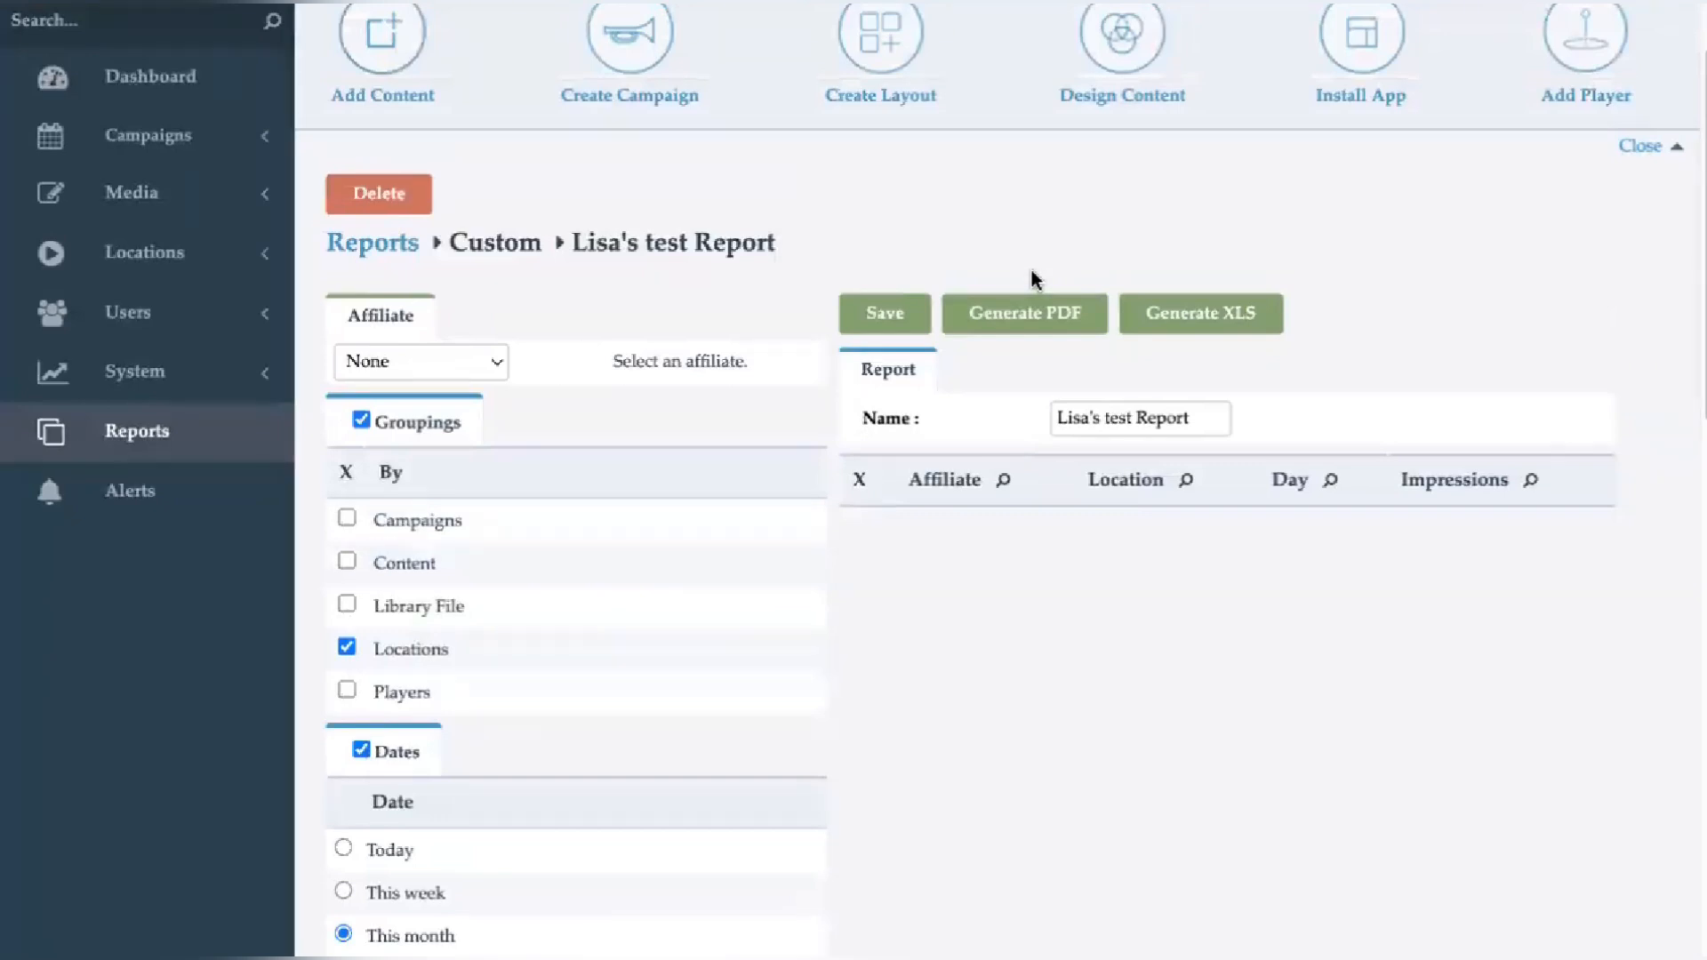
{"action": "scroll", "coordinate": [1031, 278], "scroll_direction": "up", "scroll_amount": 2}
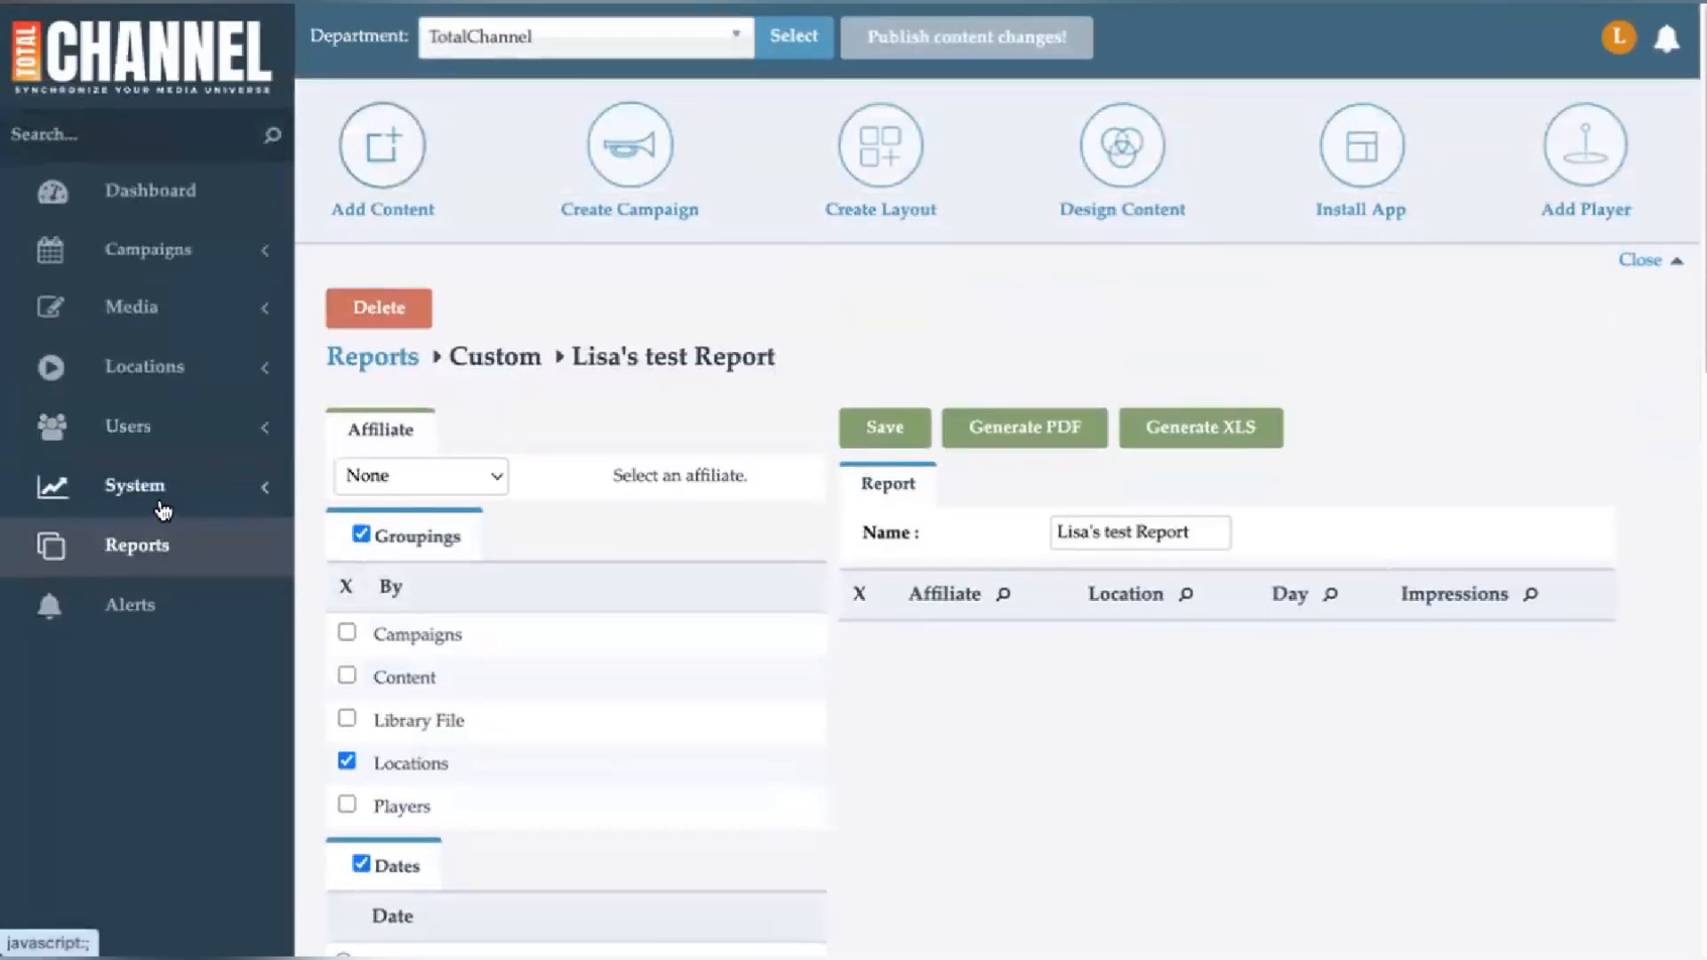